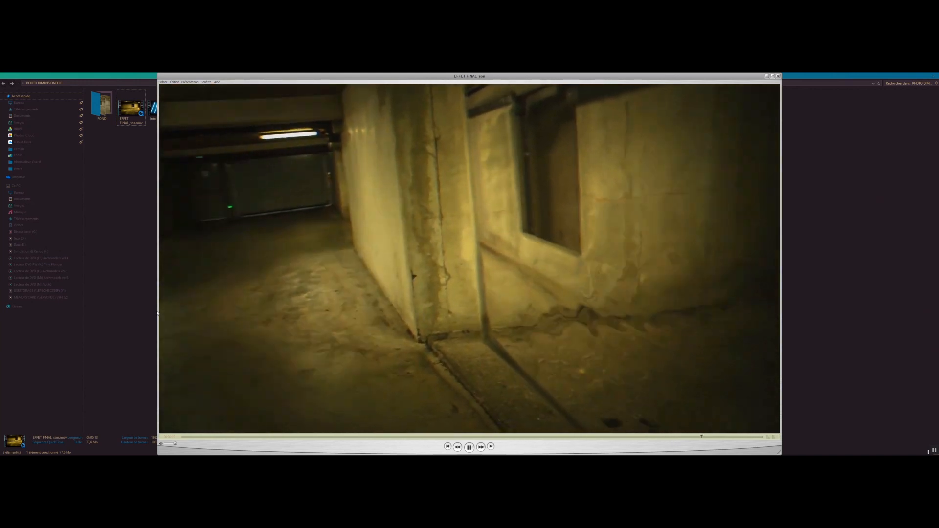
Close the EFFET FINAL preview, pause the Photoreal reference video on YouTube and switch to After Effects
click(779, 76)
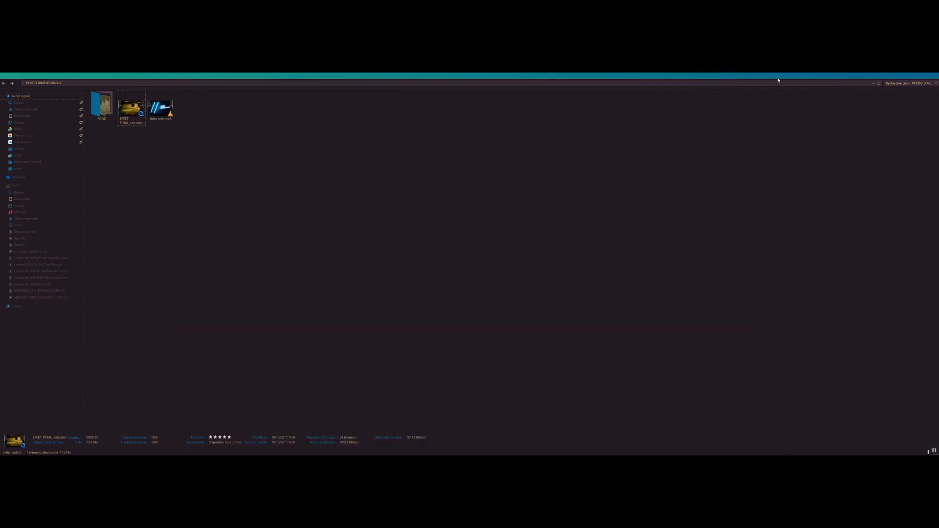
key(alt+Tab)
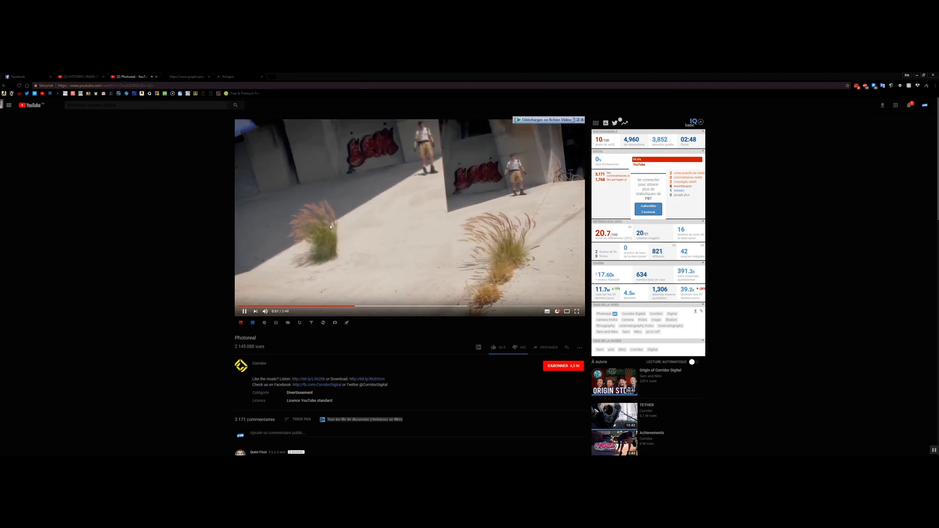
key(space)
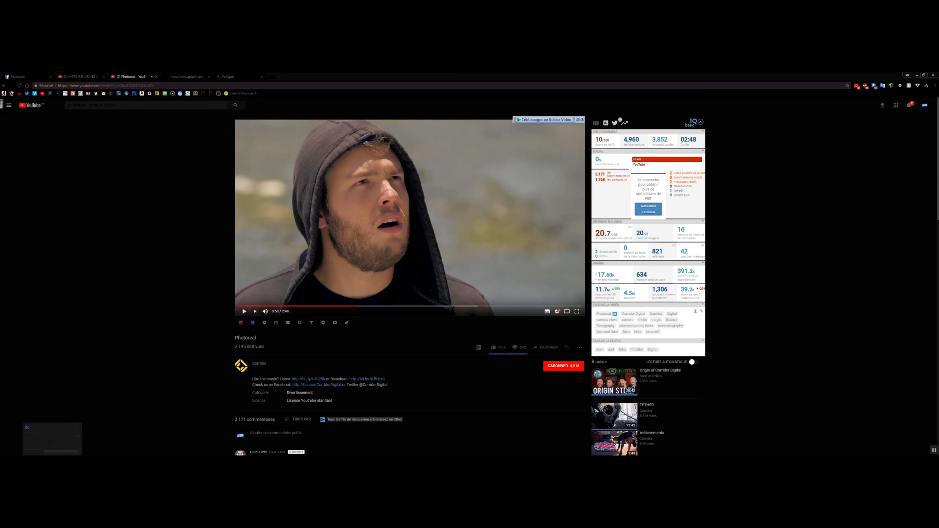
click(52, 455)
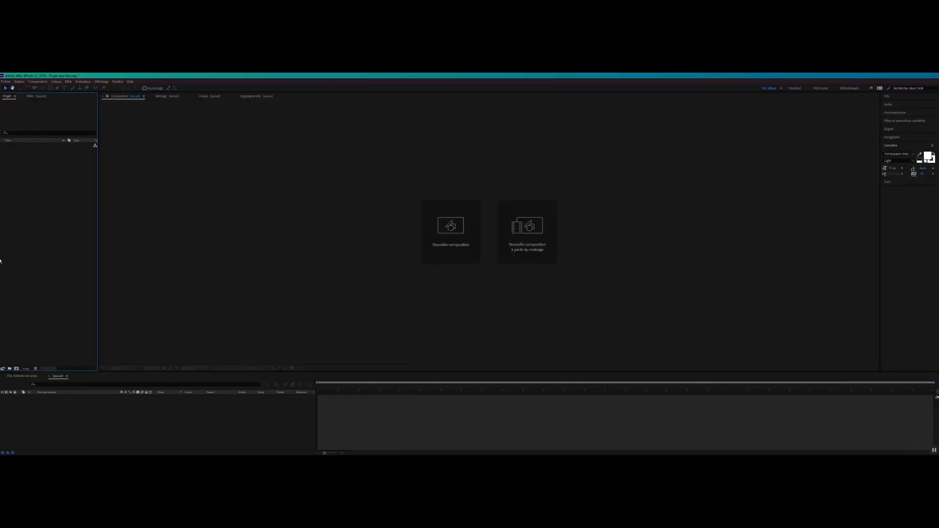
Import the JPG image sequence from the FOND folder inside the desktop's PHOTO DIMENSIONNELLE folder
right_click(50, 273)
click(142, 299)
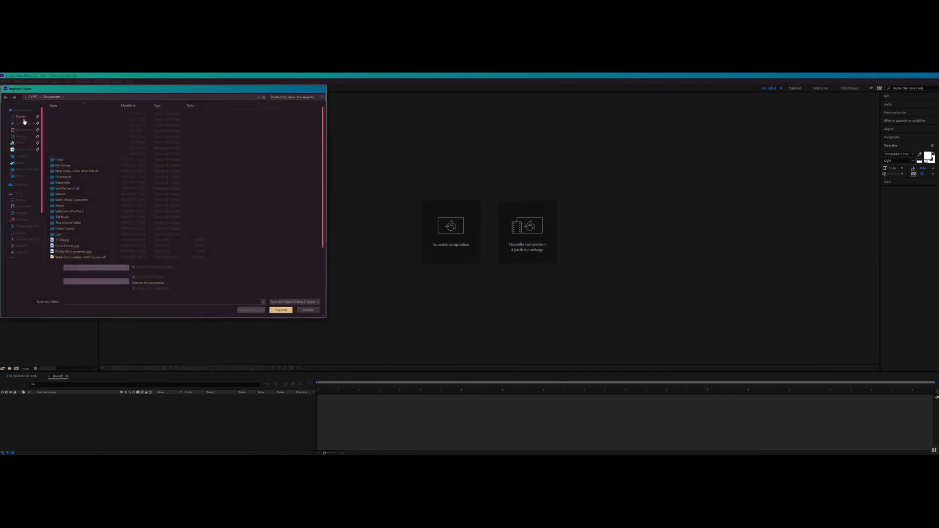
click(21, 117)
double_click(198, 122)
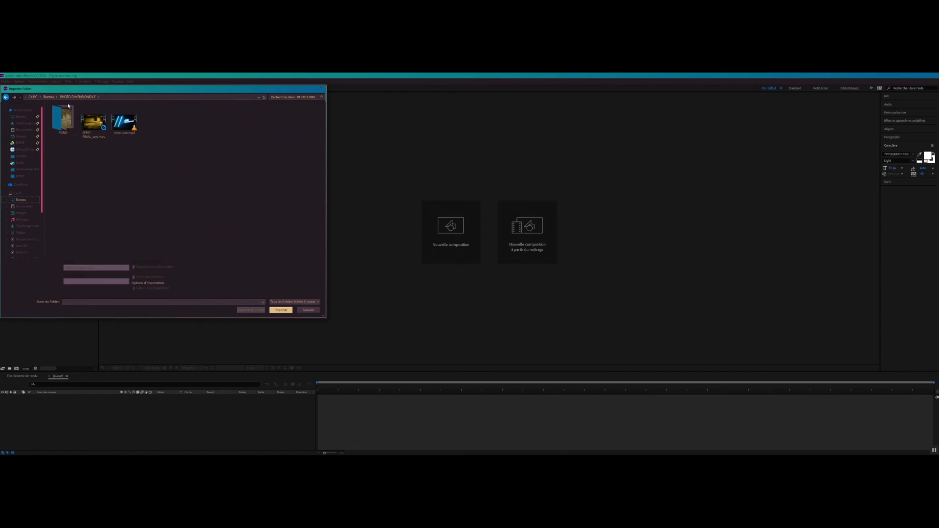
double_click(62, 125)
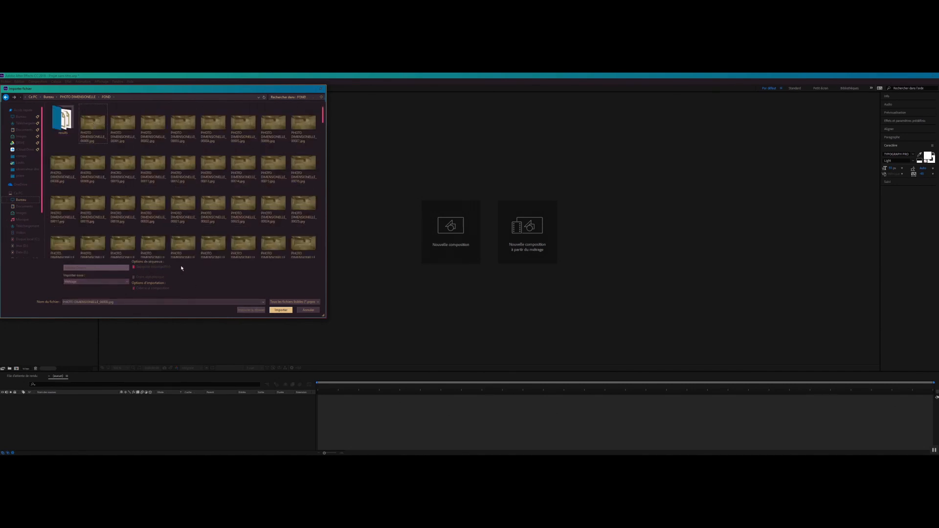
click(288, 309)
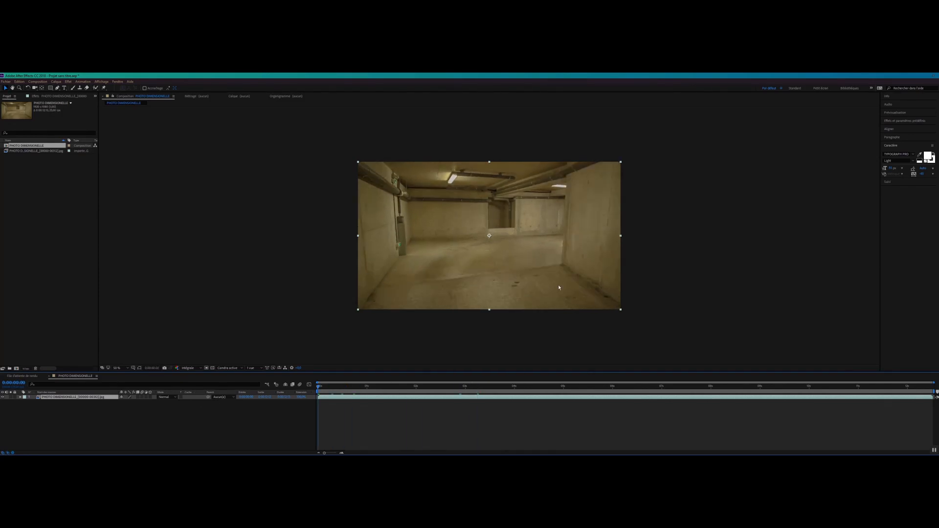
Rename the image sequence layer in the composition as FOND
right_click(73, 397)
click(86, 394)
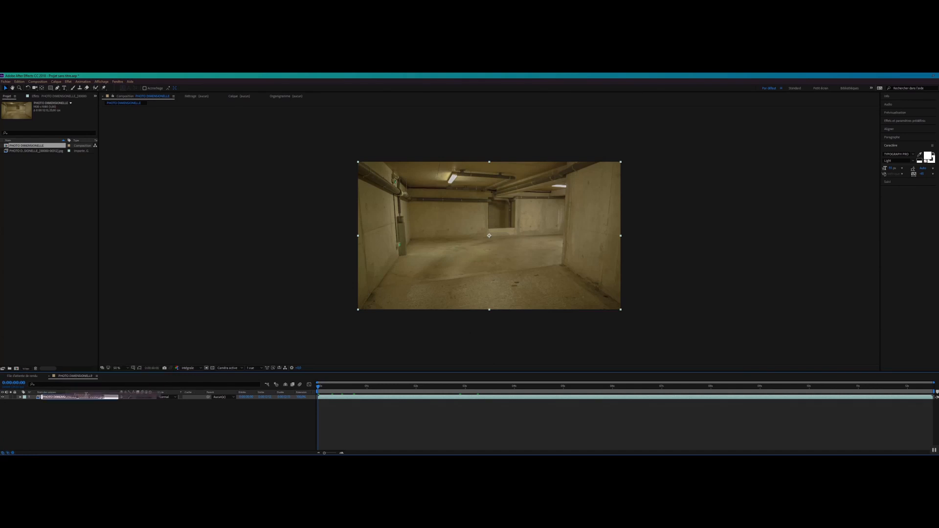
text(P)
text(OND)
key(Return)
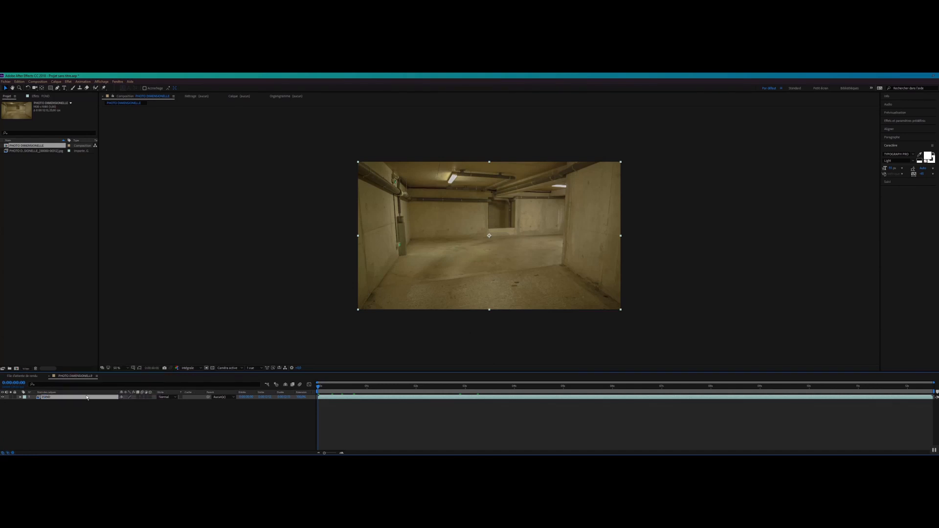
Apply the 3D camera tracker effect (Suivi de la caméra 3D) to the FOND layer
click(68, 81)
mouse_move(45, 243)
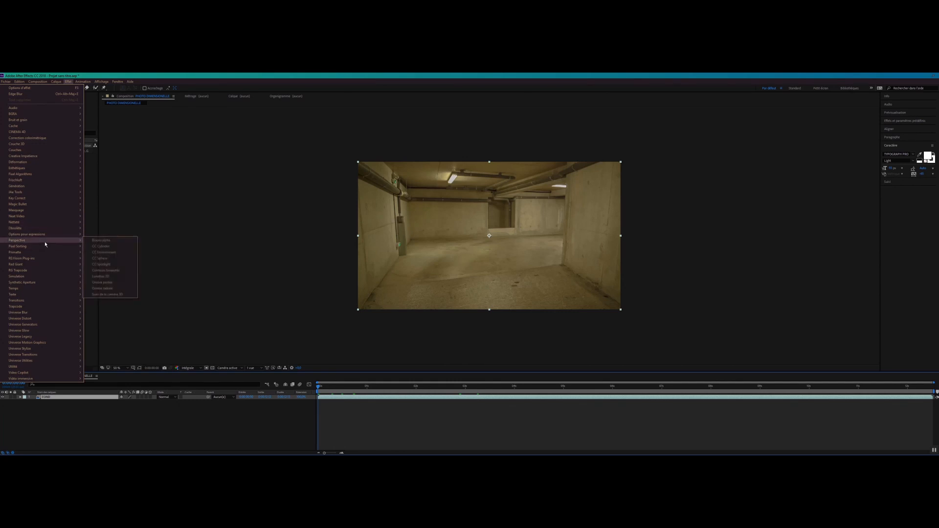
click(108, 294)
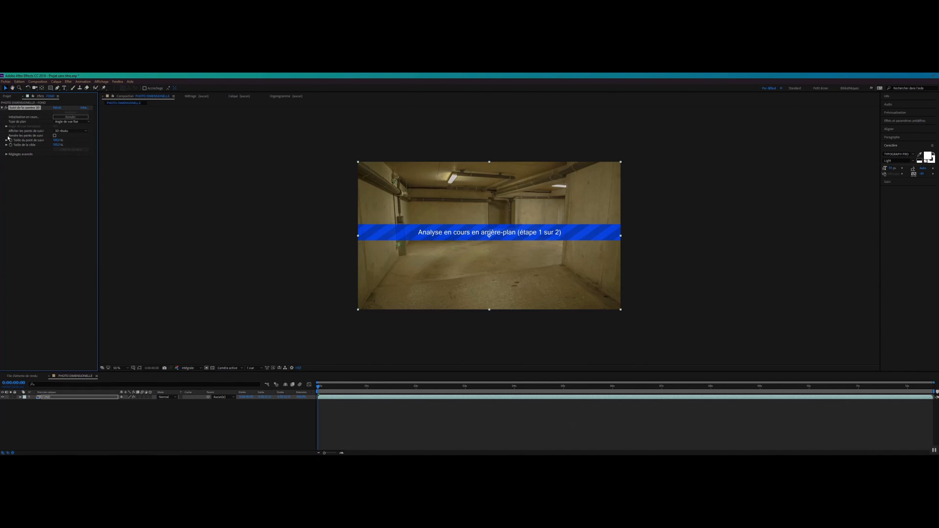
In the tracker's advanced settings, keep the solve method on automatic detection and enable detailed analysis
click(7, 154)
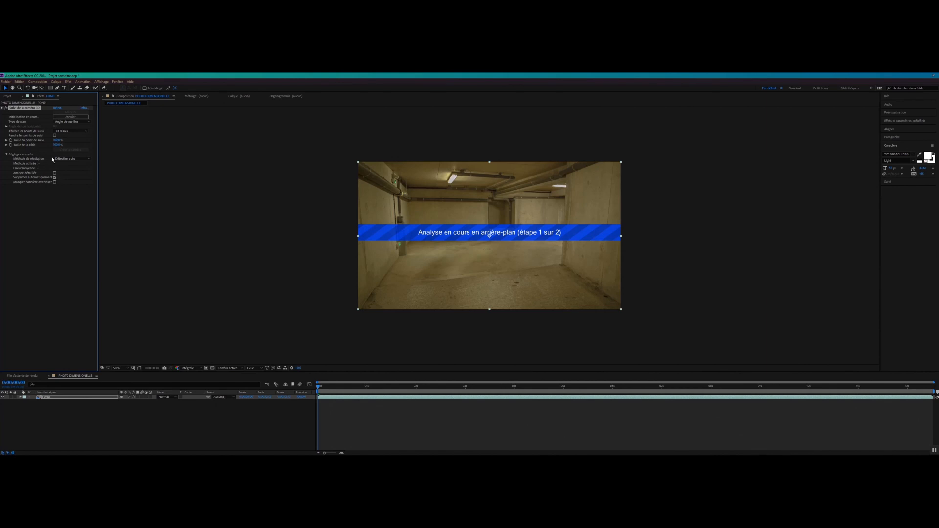
click(59, 159)
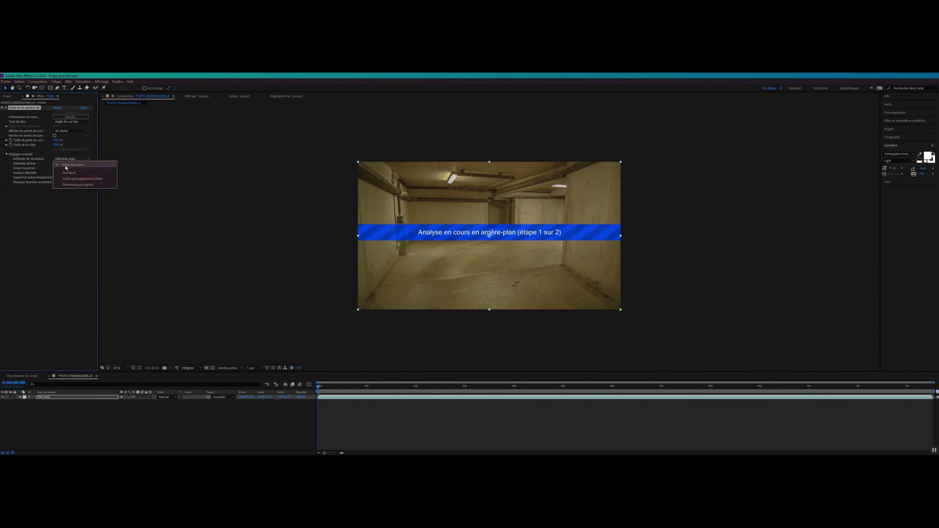
click(66, 166)
click(54, 173)
click(20, 209)
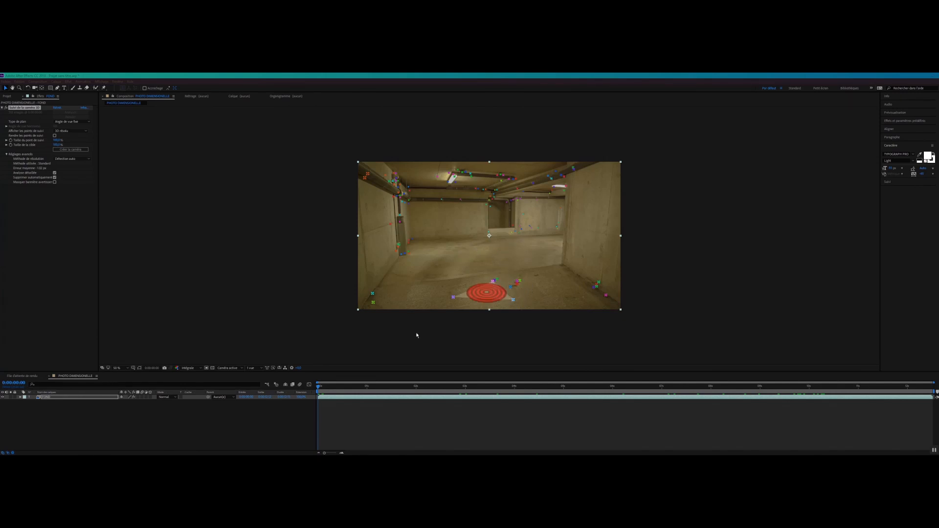
At 0:00:10:01, create a null and a camera from the floor track points beside the concrete pillar
drag(489, 386, 811, 419)
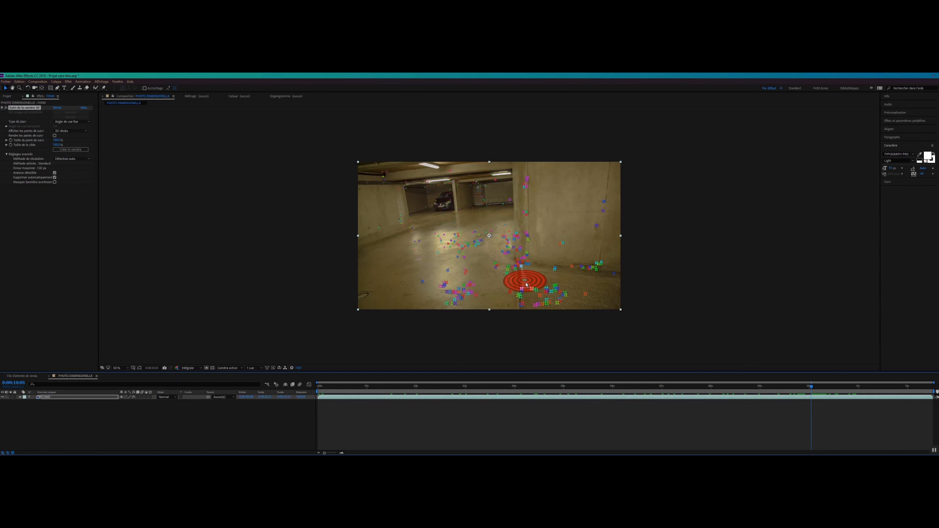
right_click(526, 285)
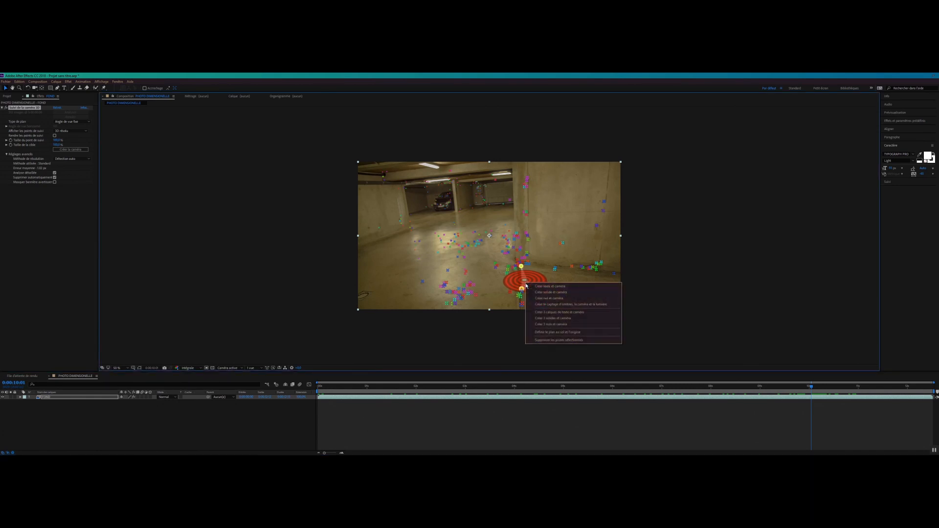
click(549, 298)
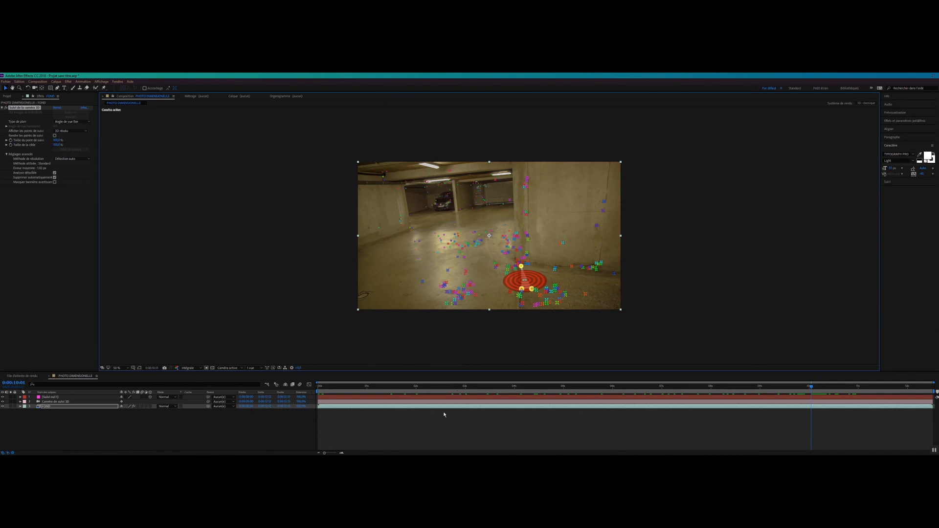
Check the tracked footage at several times, and delete the 3D camera tracker effect from the FOND layer
click(471, 385)
click(396, 387)
drag(386, 393, 746, 386)
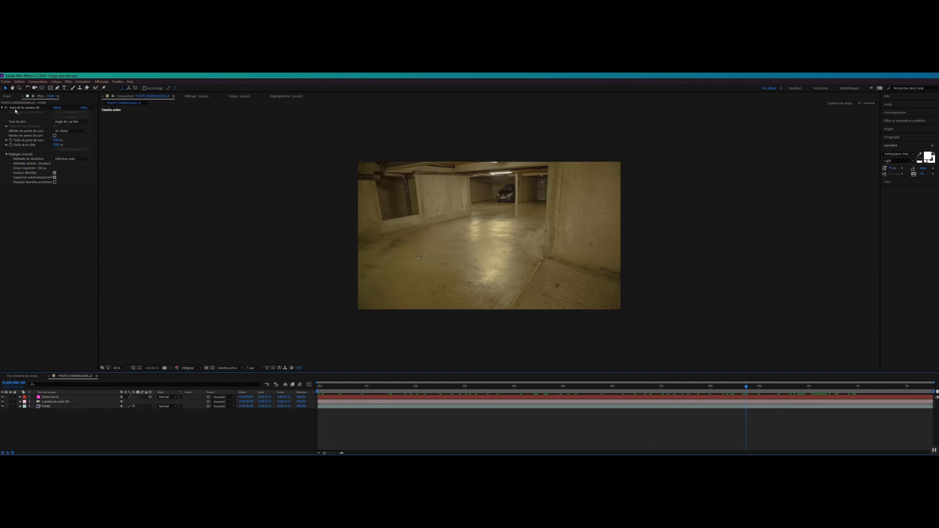
click(24, 108)
key(Delete)
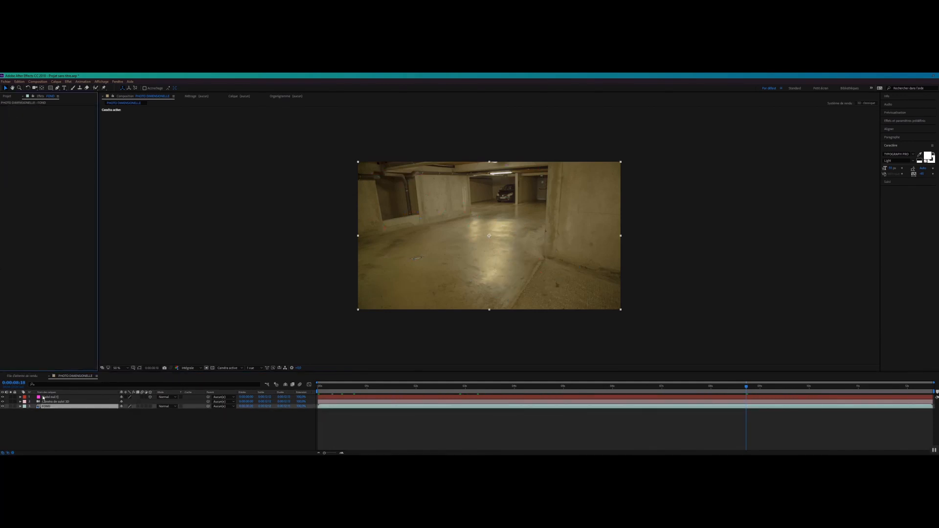
Scale up the tracking null uniformly, check its hold on the floor across the shot and return to the first frame
click(42, 398)
key(s)
drag(128, 402, 205, 402)
drag(416, 385, 607, 386)
key(Home)
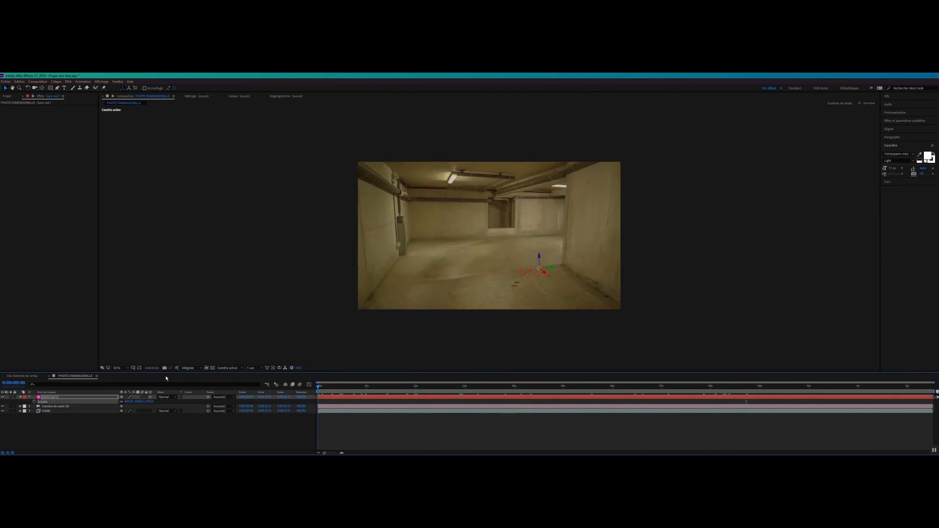
Duplicate the FOND layer and rename the copy PHOTO DIMENCIONNELLE
click(54, 411)
key(ctrl+d)
right_click(61, 412)
click(63, 407)
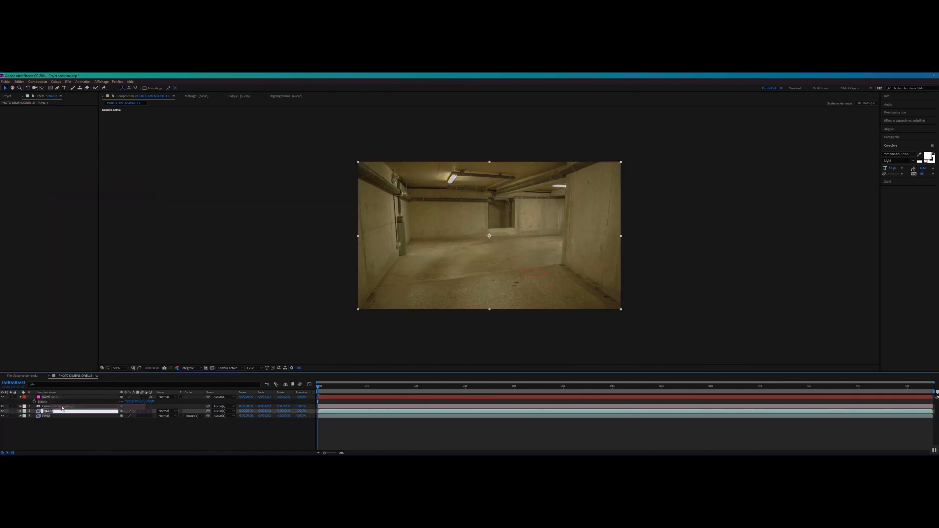
text(PHOTO DIM)
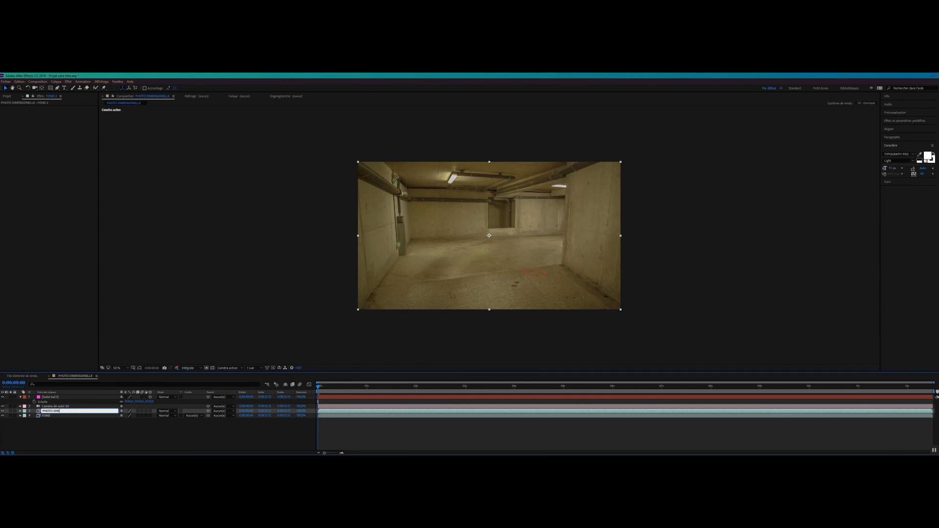
text(ENCIONNELLE)
key(Return)
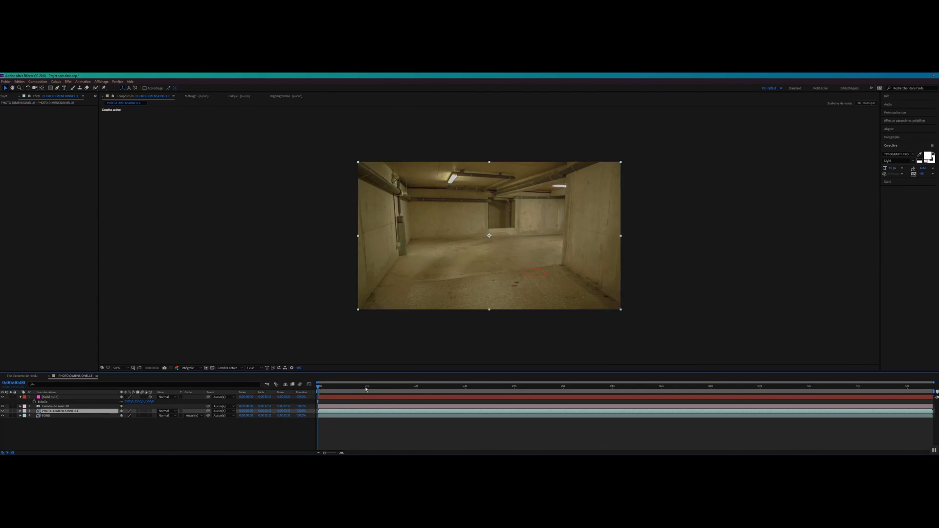
Freeze the PHOTO DIMENCIONNELLE layer on its frame at 0:00:03:00 and make it a 3D layer
drag(328, 390, 465, 394)
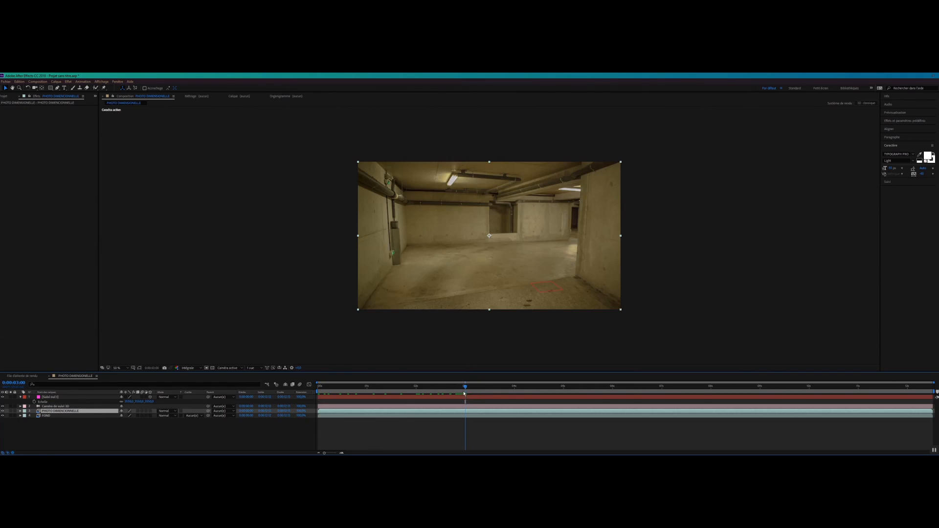
right_click(62, 414)
mouse_move(87, 218)
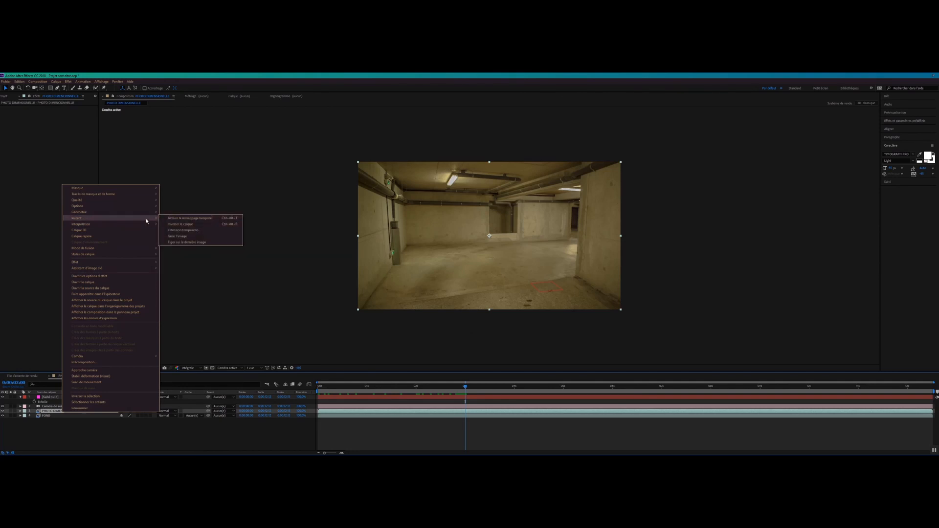
click(176, 238)
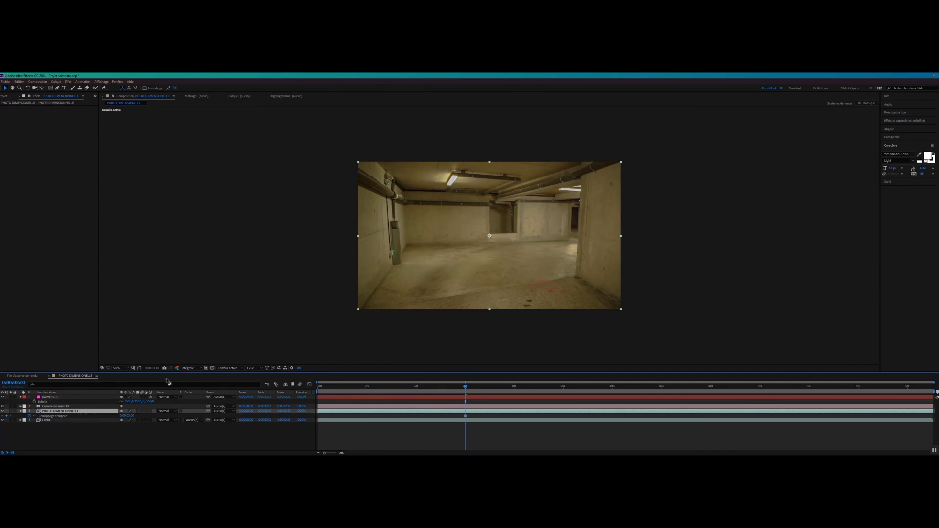
click(151, 411)
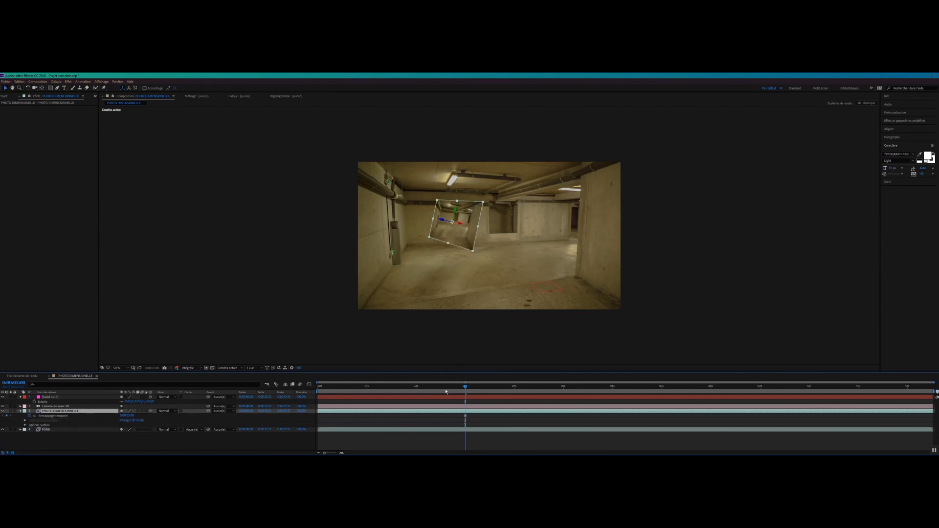
mouse_move(470, 390)
mouse_down()
mouse_move(424, 386)
mouse_move(934, 397)
mouse_move(463, 408)
mouse_up()
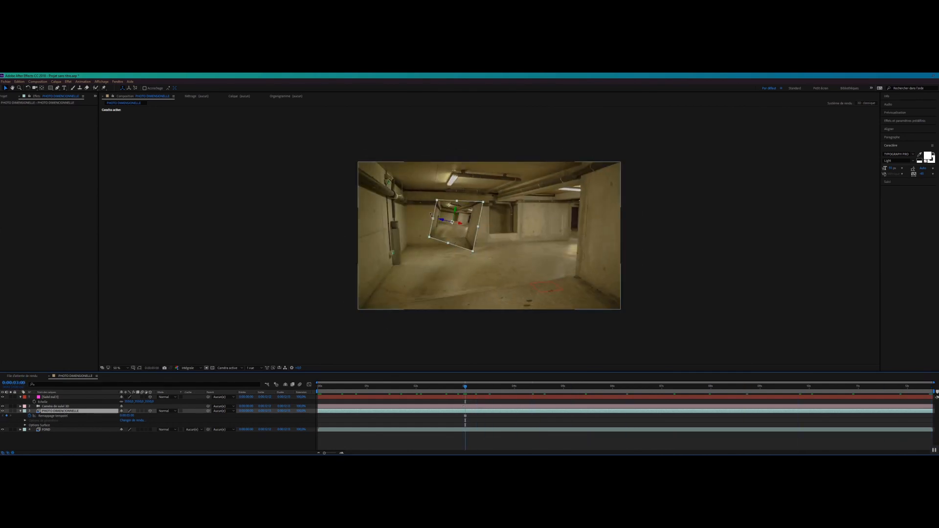
Copy the tracking null's position onto the PHOTO DIMENCIONNELLE layer
click(47, 402)
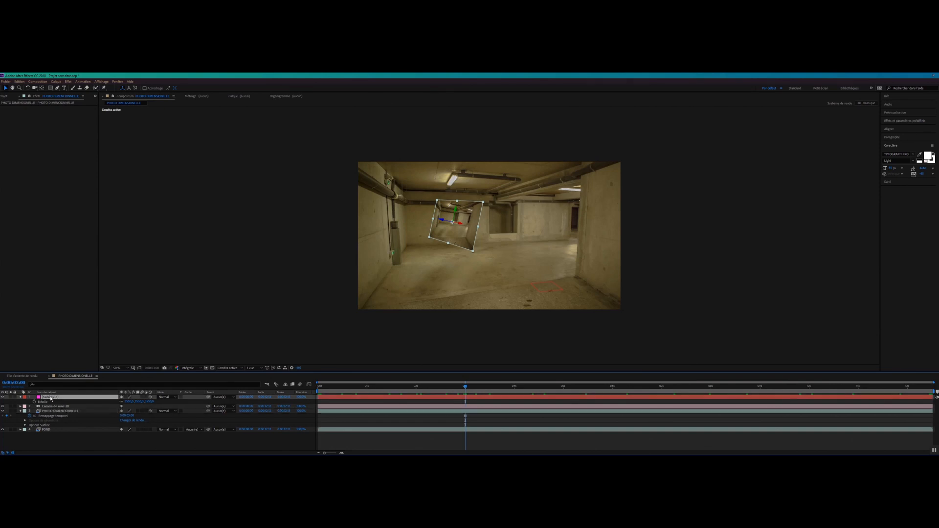
key(p)
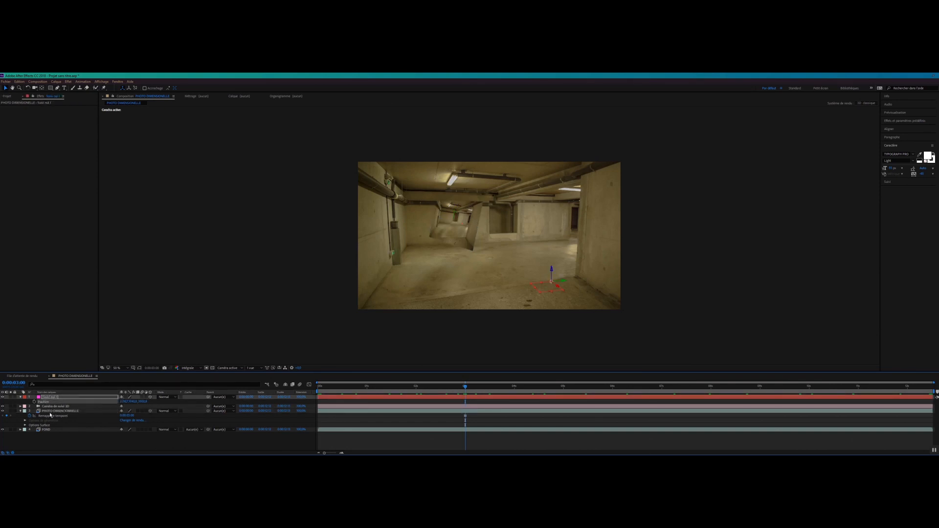
click(51, 411)
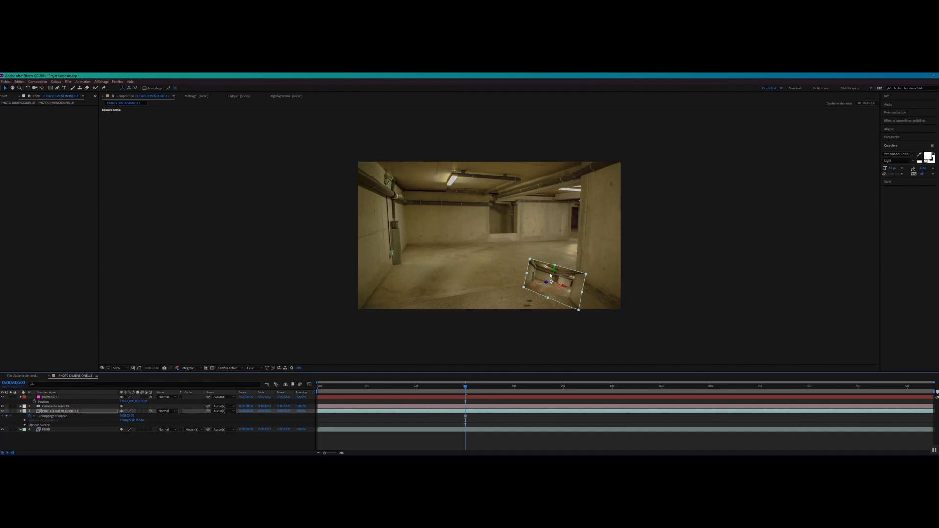
Rotate the frozen photo layer to face the camera and move it to the centre of the frame
key(w)
drag(551, 282, 496, 257)
key(v)
drag(514, 236, 579, 278)
key(ctrl+z)
key(w)
drag(494, 228, 495, 239)
key(v)
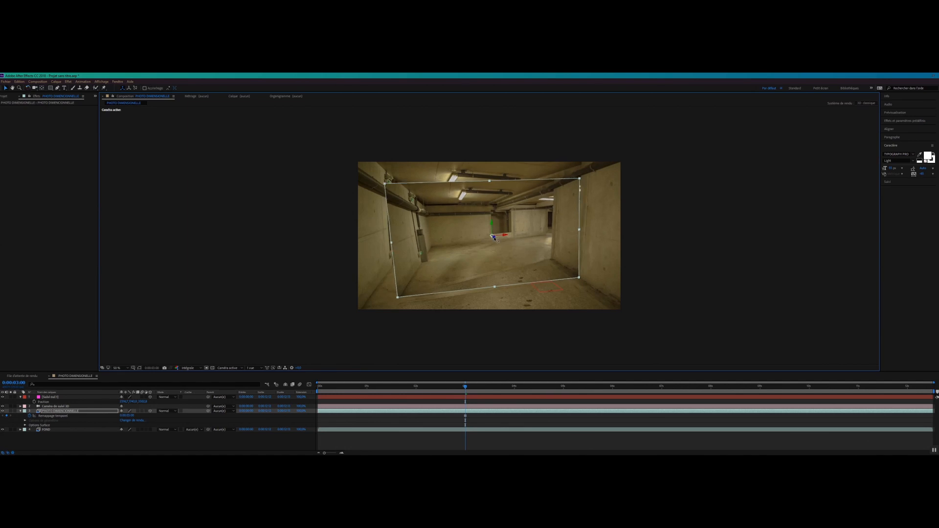
Fine-tune the frozen photo layer's rotation so its perspective lines up better with the background footage
key(period)
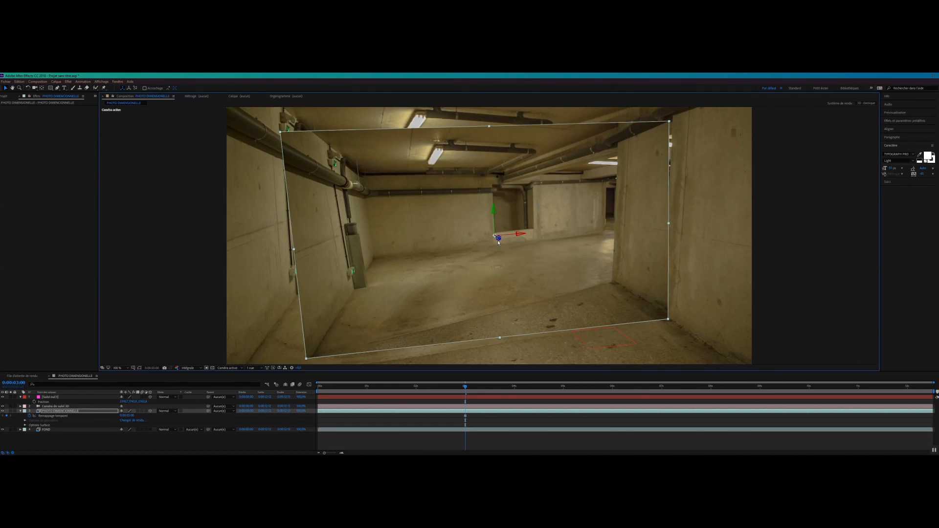
key(w)
mouse_move(494, 236)
mouse_down()
mouse_move(538, 244)
mouse_move(498, 238)
mouse_up()
key(v)
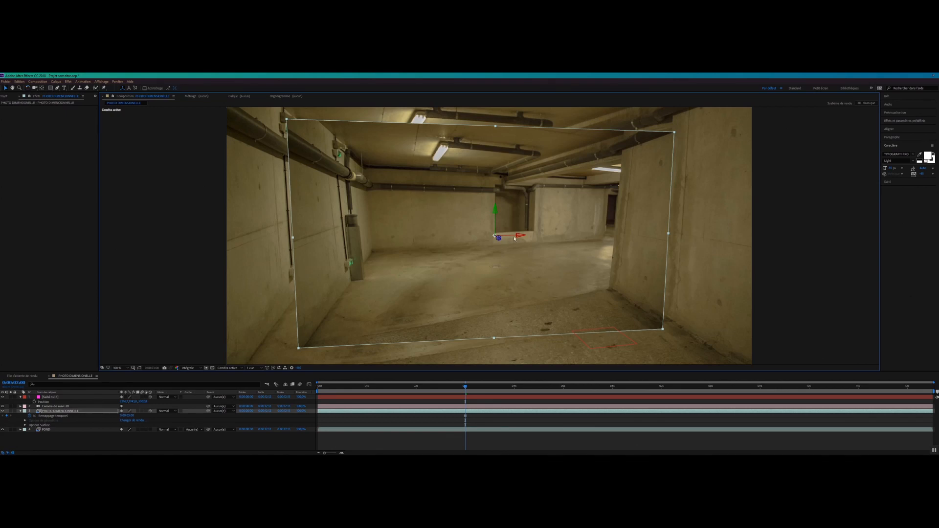
mouse_move(467, 386)
mouse_down()
mouse_move(719, 383)
mouse_move(465, 386)
mouse_move(466, 396)
mouse_up()
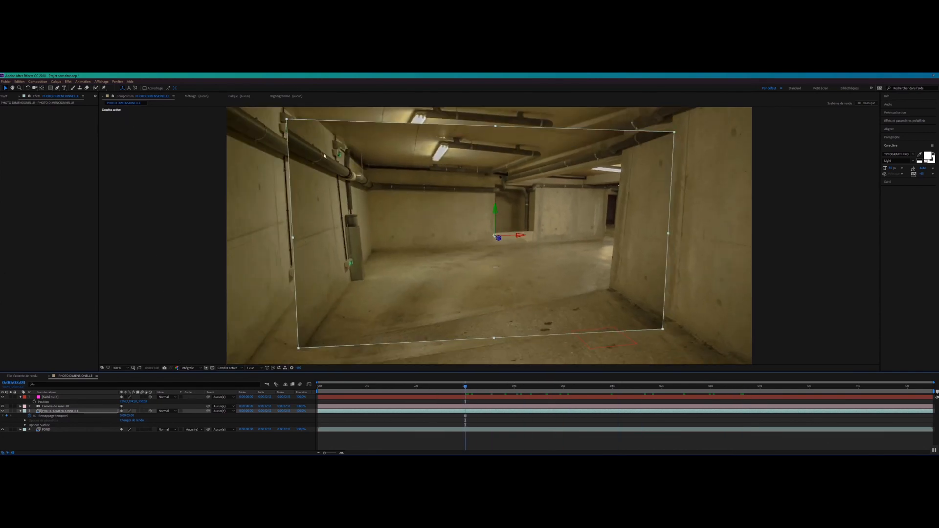
key(comma)
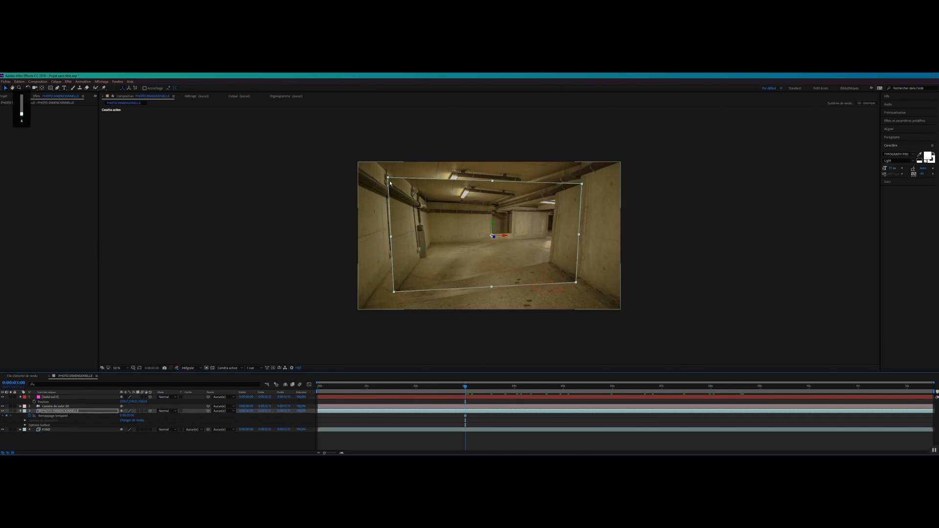
key(XF86AudioRaiseVolume)
key(XF86AudioRaiseVolume)
key(XF86AudioRaiseVolume)
key(XF86AudioRaiseVolume)
key(XF86AudioRaiseVolume)
key(XF86AudioRaiseVolume)
key(XF86AudioRaiseVolume)
key(Return)
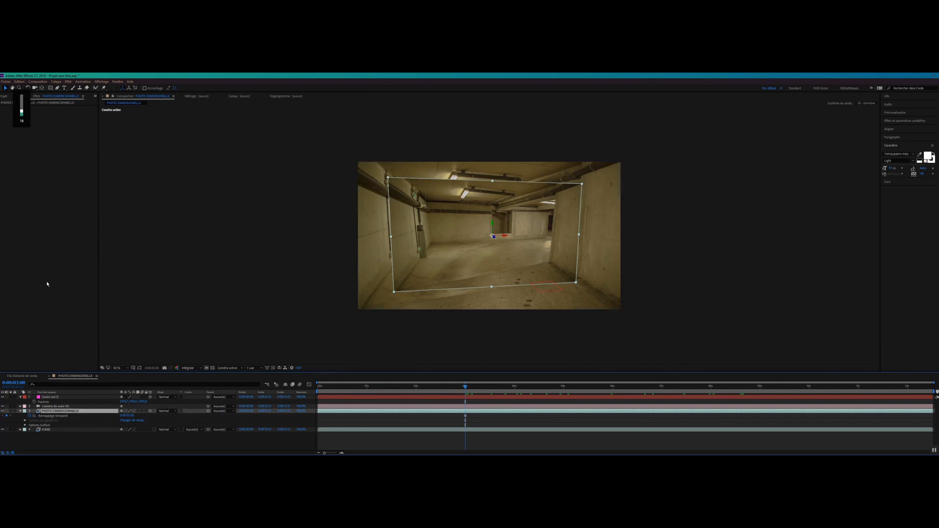
Apply a Volet linéaire effect to the frozen photo layer and adjust its percentage to crop the layer's left edge
click(69, 82)
mouse_move(34, 248)
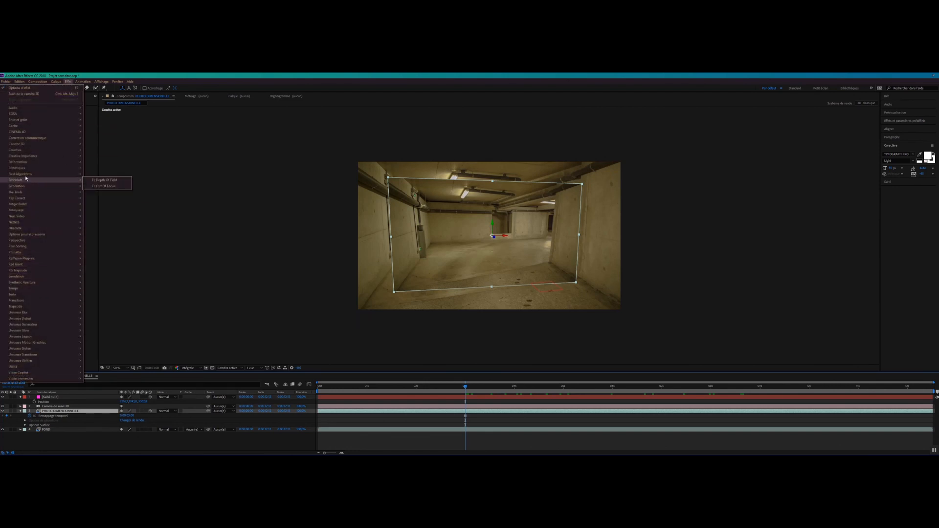
mouse_move(28, 161)
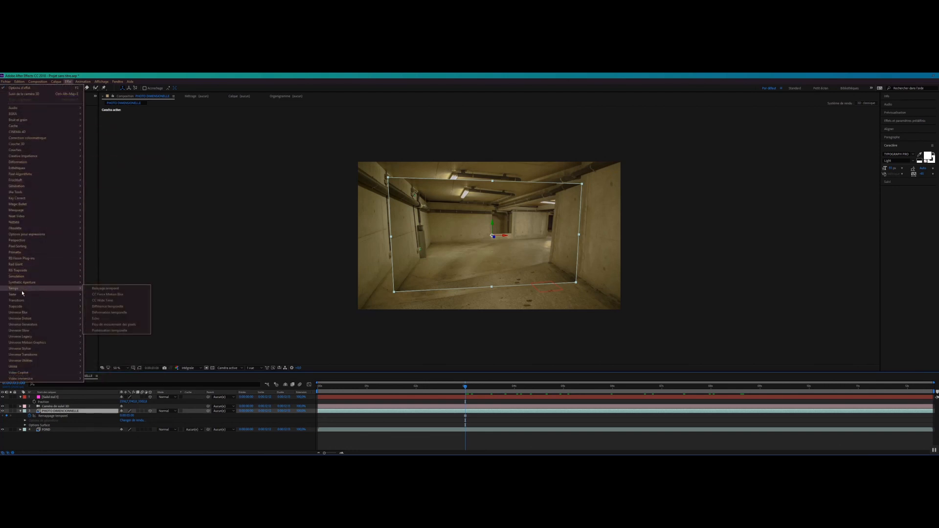
mouse_move(22, 301)
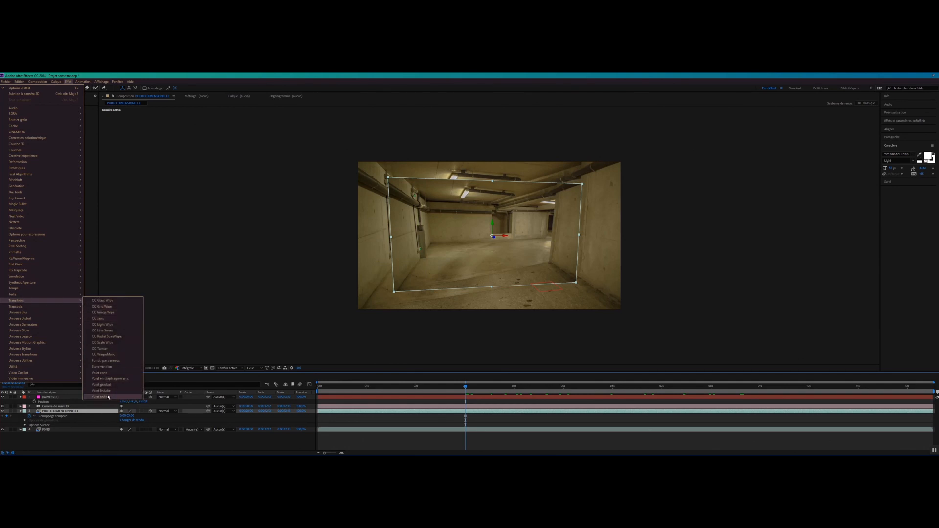
click(102, 390)
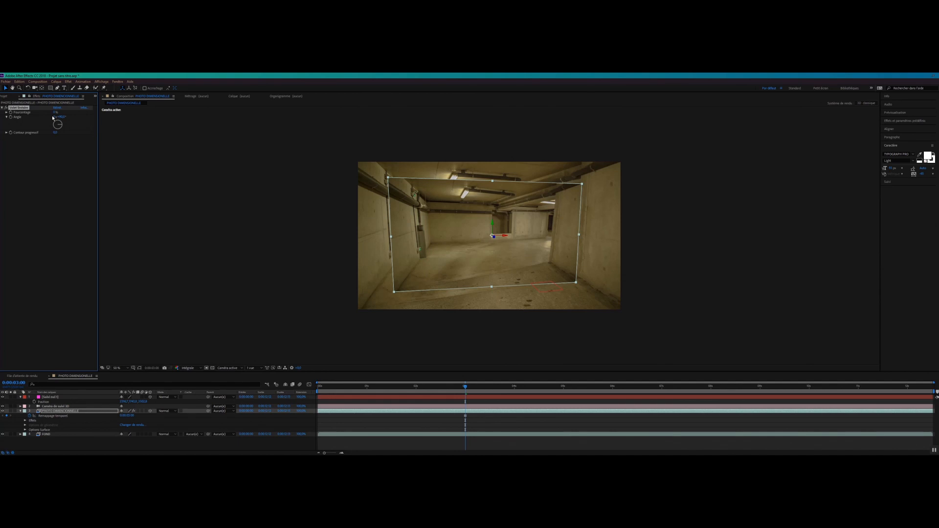
drag(55, 112, 59, 112)
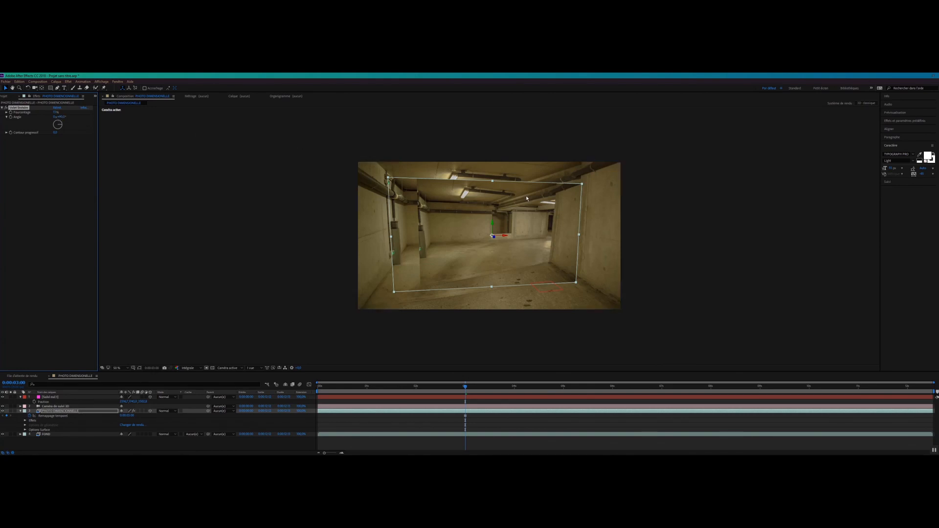
drag(57, 112, 1, 111)
Duplicate the Volet linéaire effect, set the copy's angle to 0° and adjust its percentage to crop the layer's lower edge
key(ctrl+d)
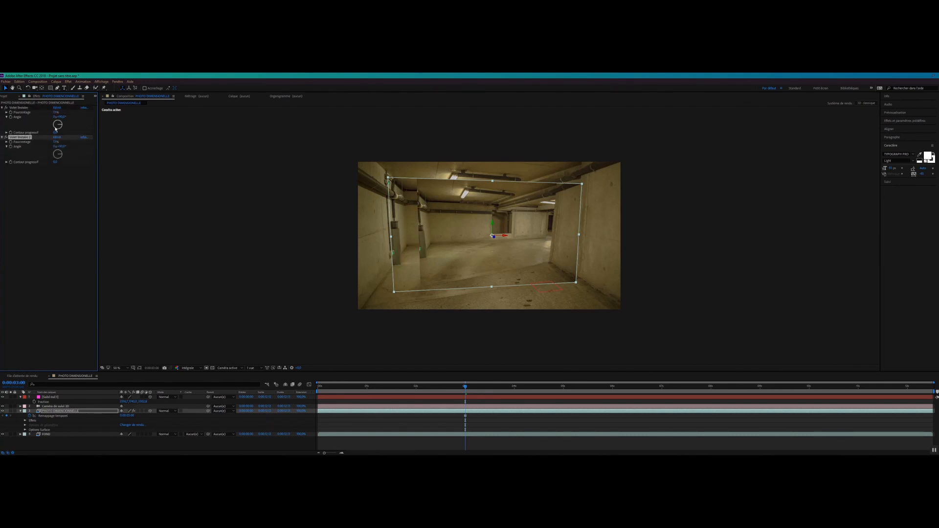
click(65, 188)
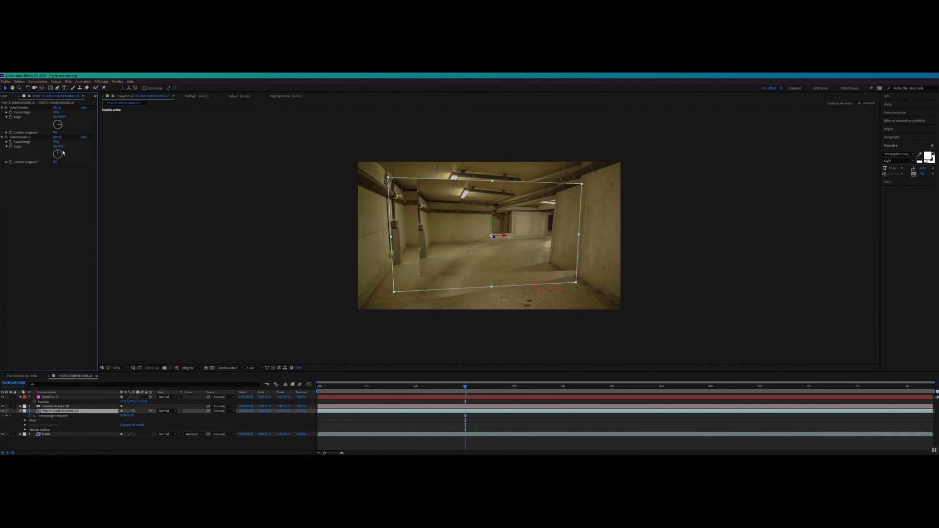
drag(56, 142, 58, 144)
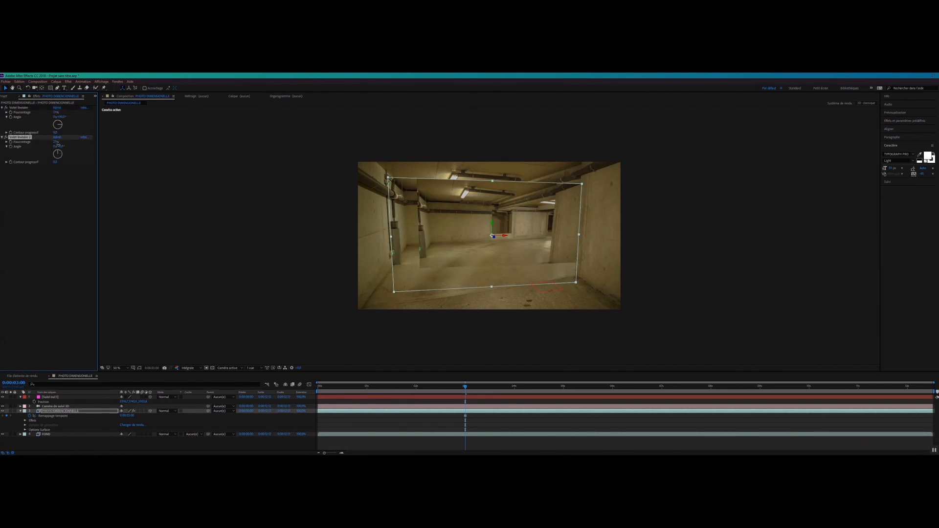
Add a third Volet linéaire effect by duplication and set its angle to -90° to crop the layer's right edge
key(ctrl+d)
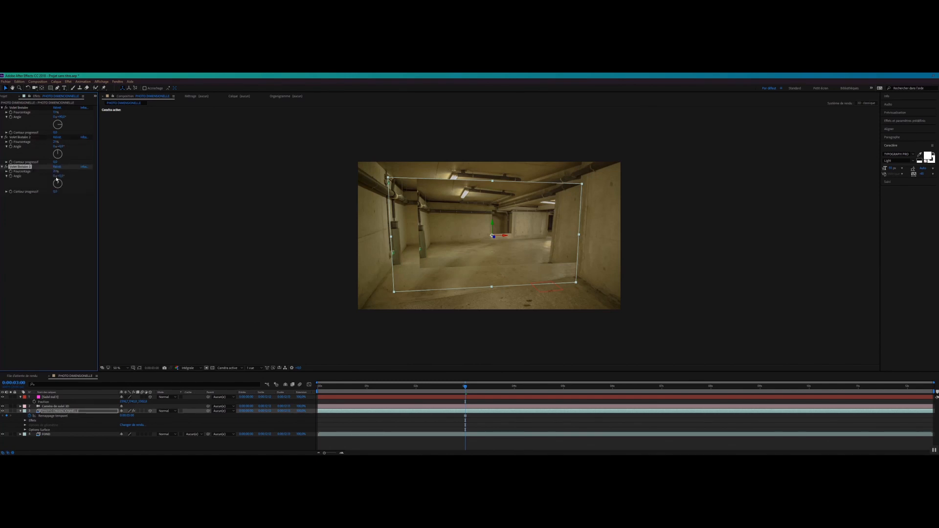
drag(57, 176, 61, 176)
text(1)
click(47, 214)
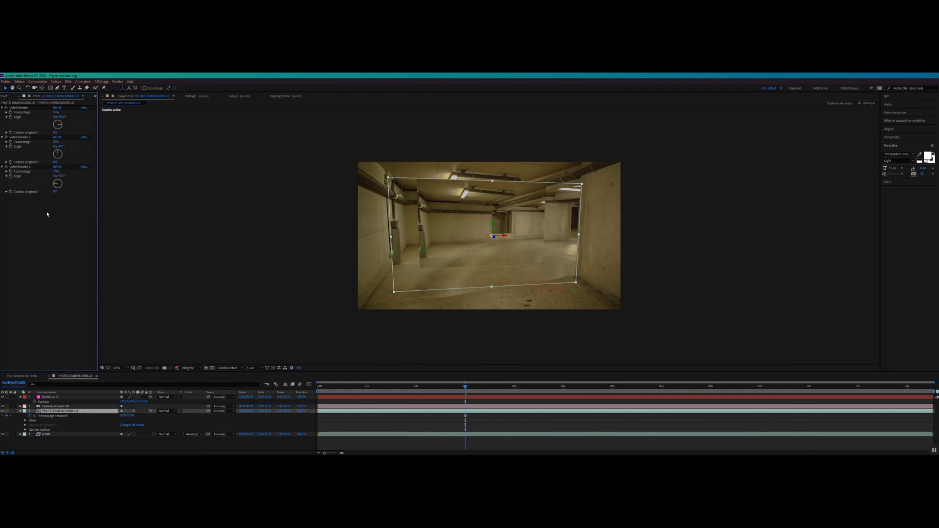
Duplicate the third Volet linéaire effect, set the copy's angle to 180° and adjust its percentage to crop the layer's upper edge
click(23, 168)
key(ctrl+d)
click(59, 205)
text(180)
key(Return)
drag(54, 201, 54, 205)
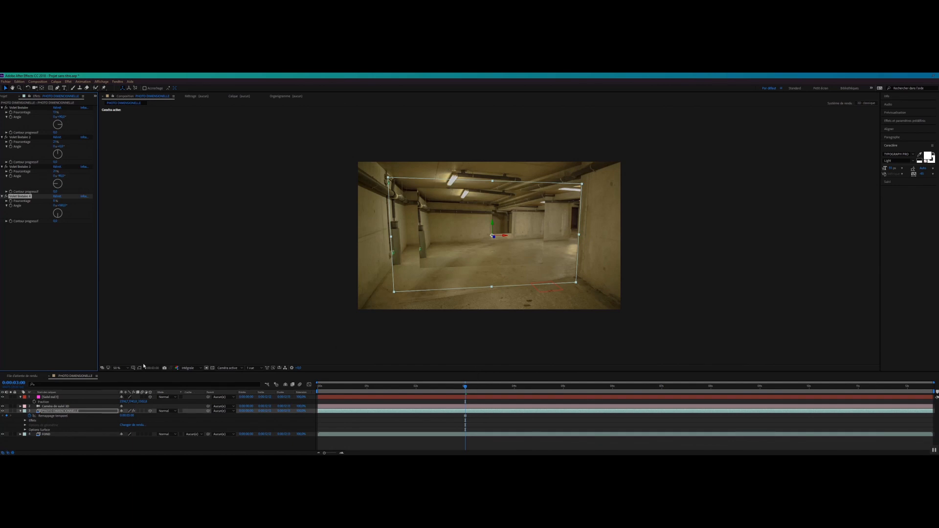
Apply the Quatre coins distortion effect to the frozen photo layer
click(54, 411)
click(68, 82)
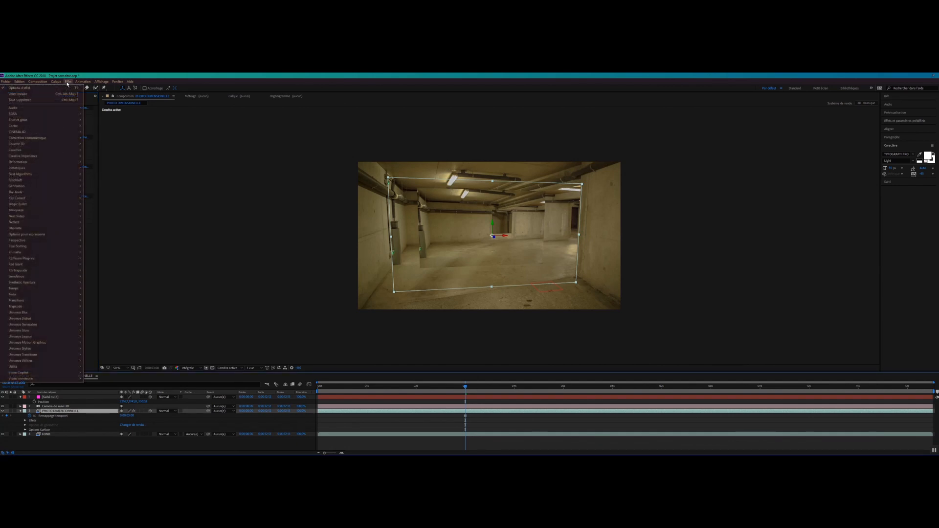
mouse_move(52, 156)
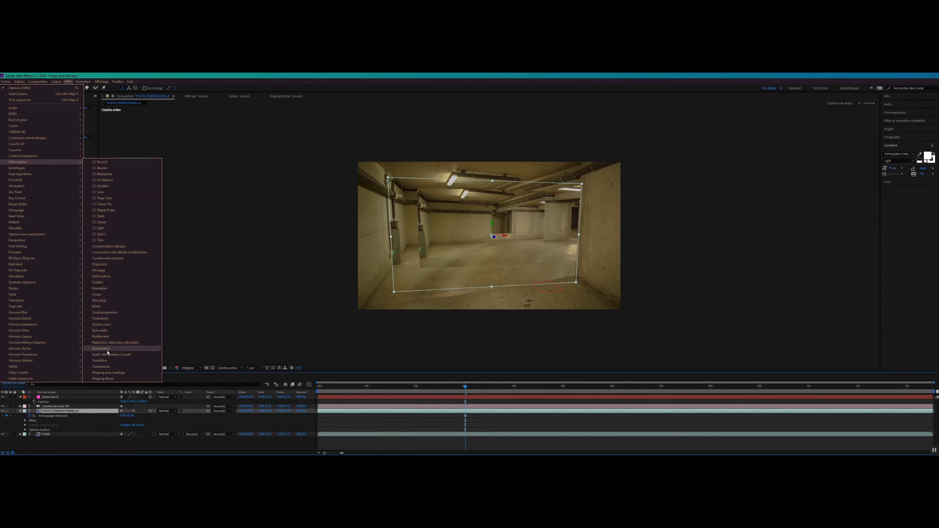
click(100, 325)
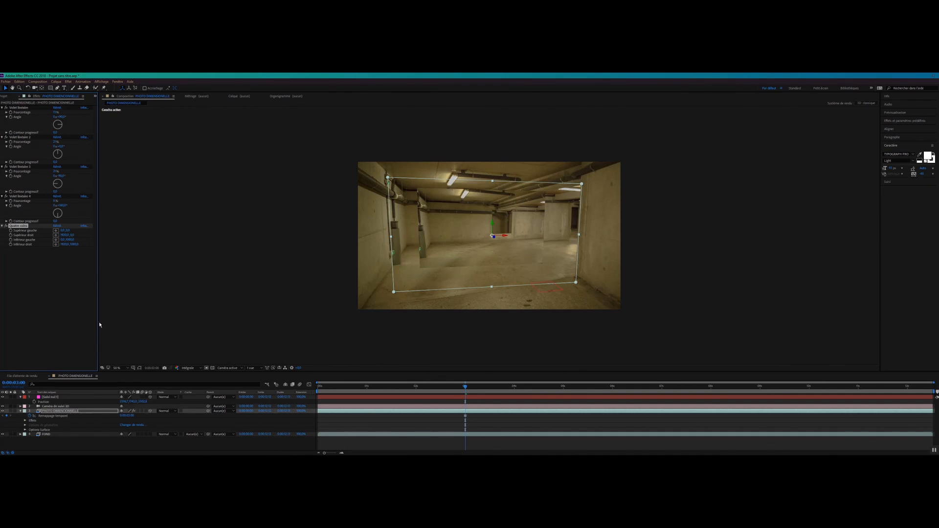
Move the four Quatre coins points onto the matching corners of the composition frame so the photo lines up with the background
scroll(388, 178, up, 4)
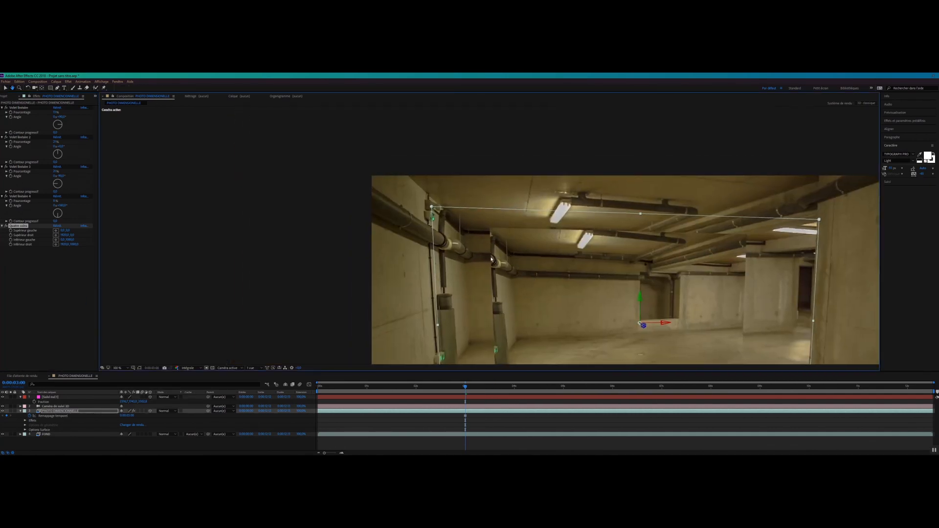
scroll(374, 178, down, 2)
drag(432, 207, 371, 176)
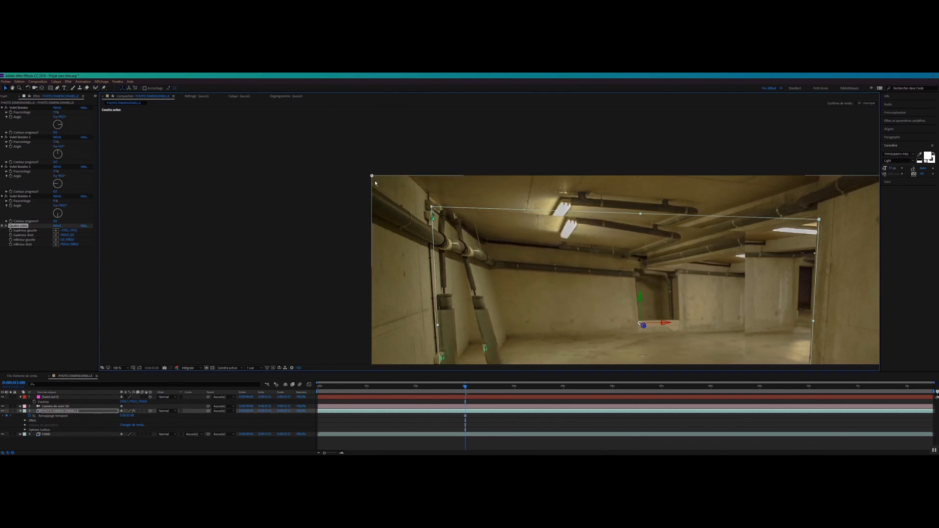
scroll(373, 178, down, 3)
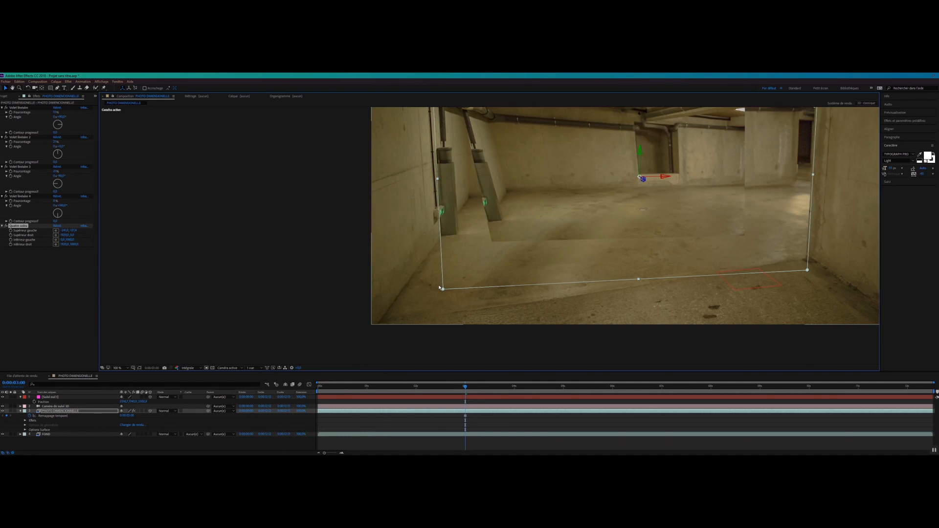
drag(367, 329, 372, 325)
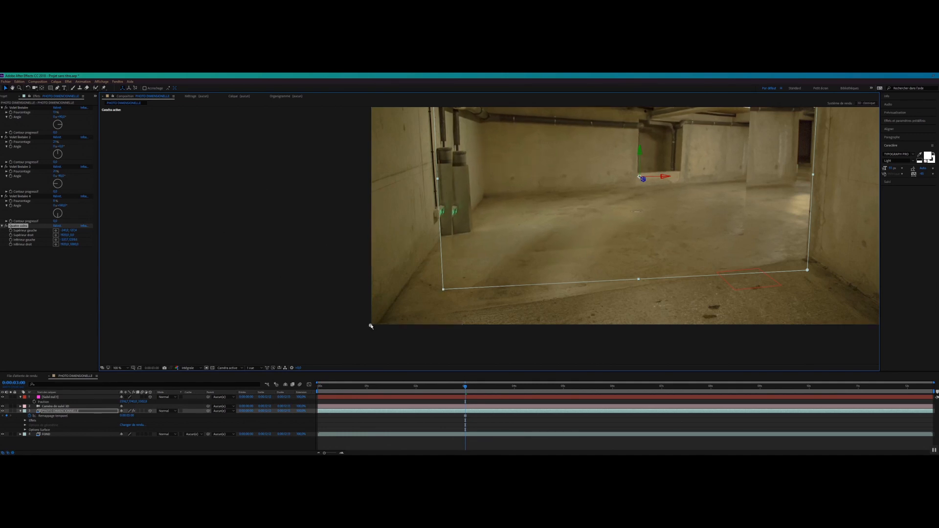
scroll(434, 270, right, 7)
drag(516, 304, 547, 319)
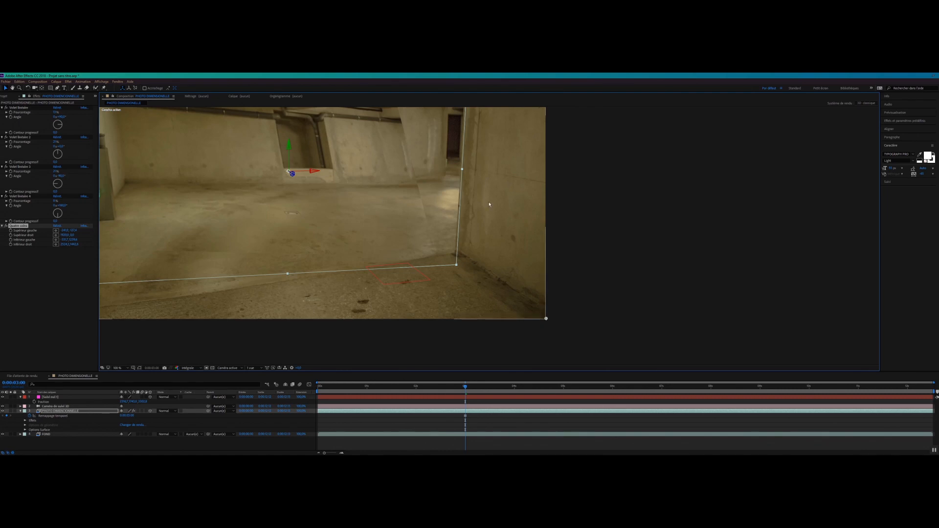
scroll(515, 145, up, 2)
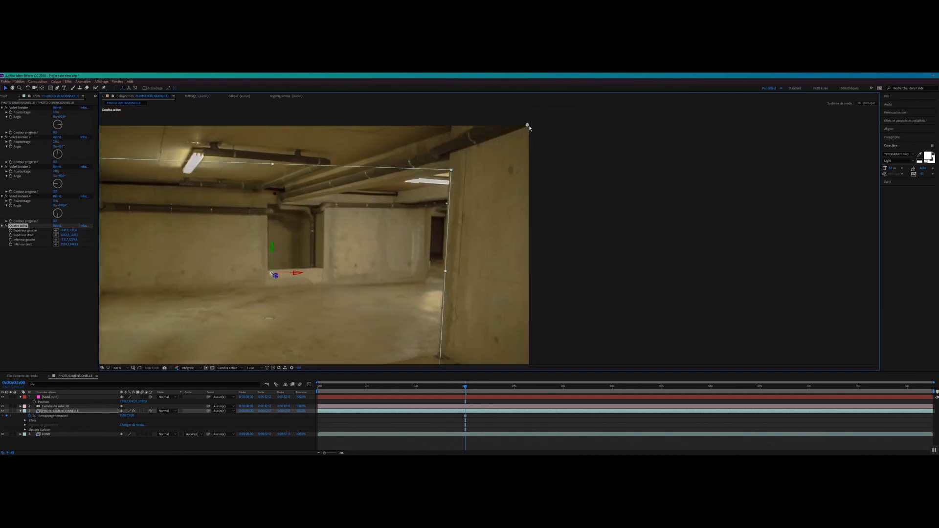
key(comma)
drag(341, 253, 367, 220)
key(v)
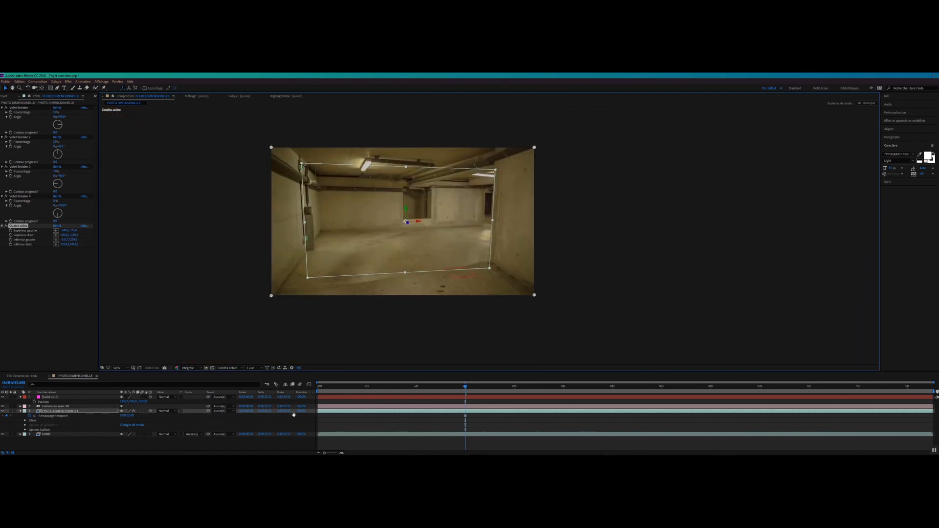
click(279, 421)
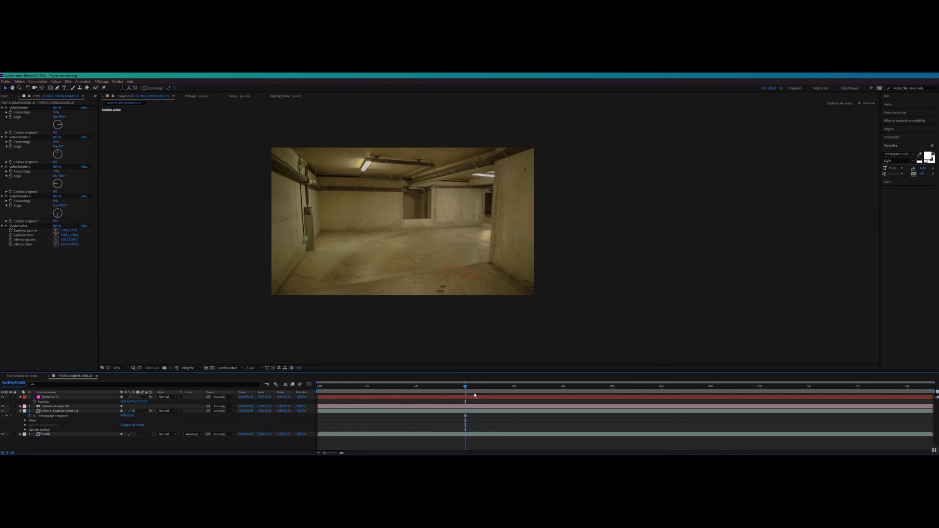
Split the frozen photo layer at 0:00:03:00, delete the part before it and scrub through the cut to check it
mouse_move(465, 390)
mouse_down()
mouse_move(888, 395)
mouse_move(465, 398)
mouse_up()
click(465, 422)
click(463, 413)
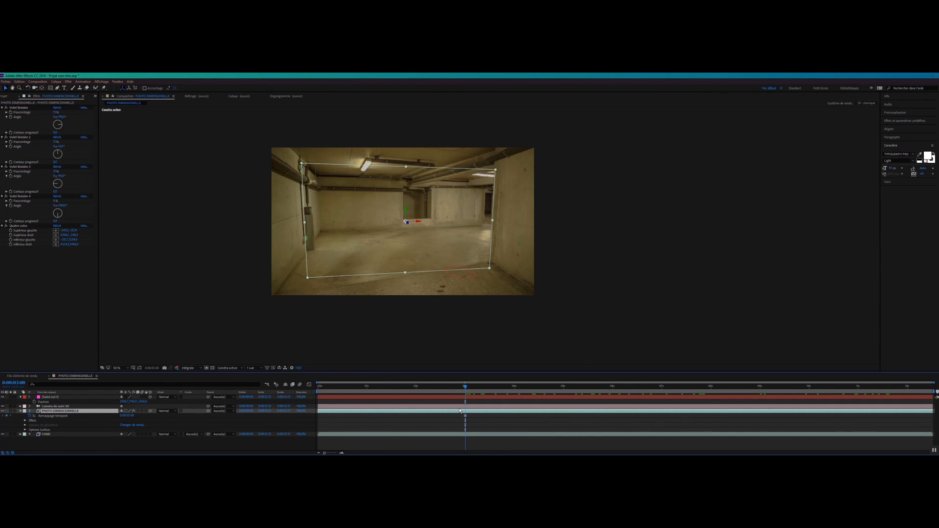
key(ctrl+shift+d)
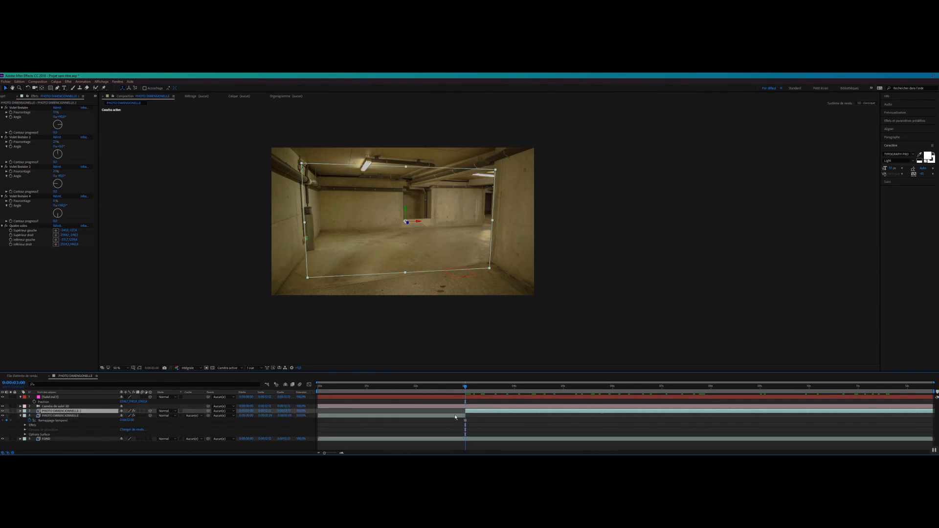
click(456, 416)
key(Delete)
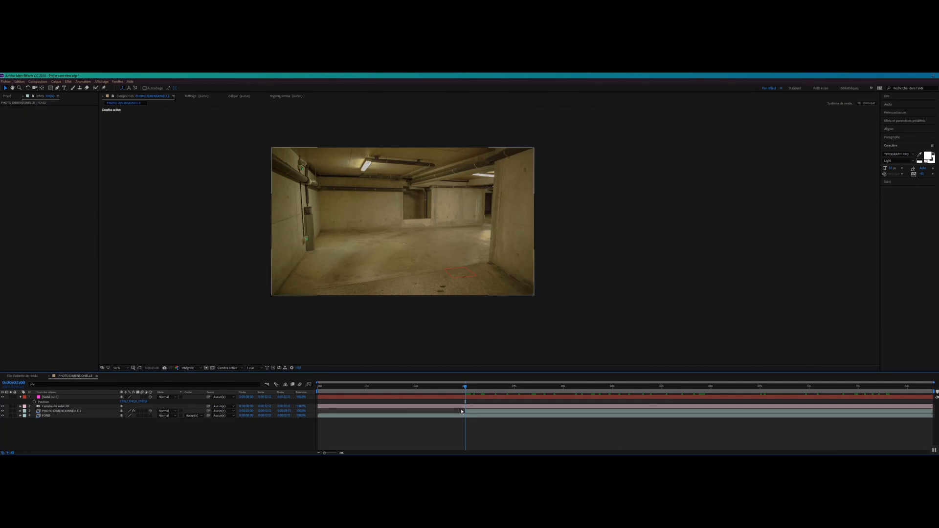
drag(416, 384, 565, 384)
drag(491, 386, 463, 389)
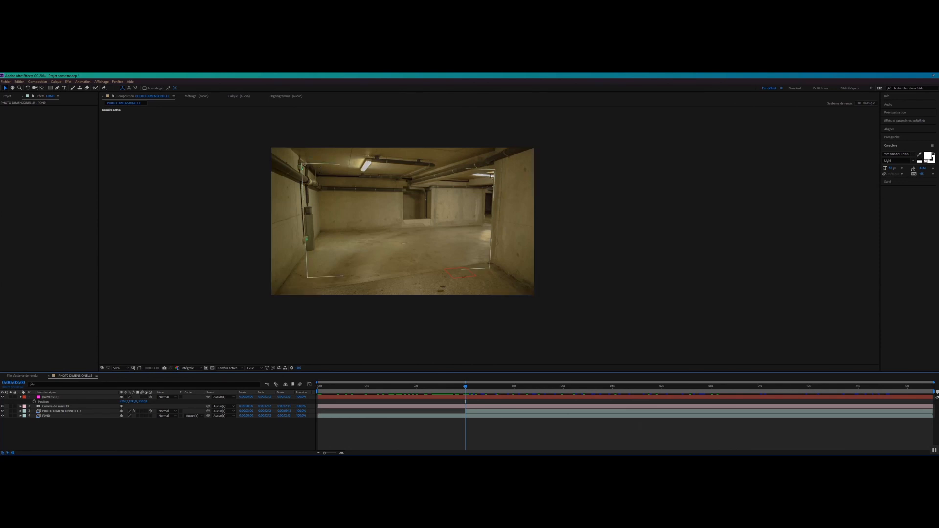
Duplicate the trimmed photo layer and rename the lower copy as the glow layer
click(62, 413)
key(ctrl+d)
right_click(62, 416)
click(80, 414)
text(glo)
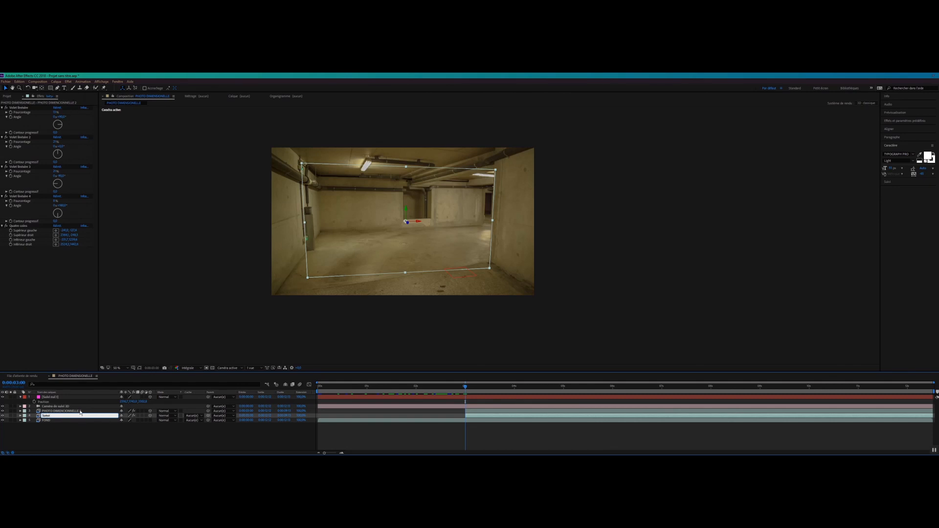
key(Return)
Apply the Teinte effect to the glow layer and set its Claire colour to bright blue
click(68, 81)
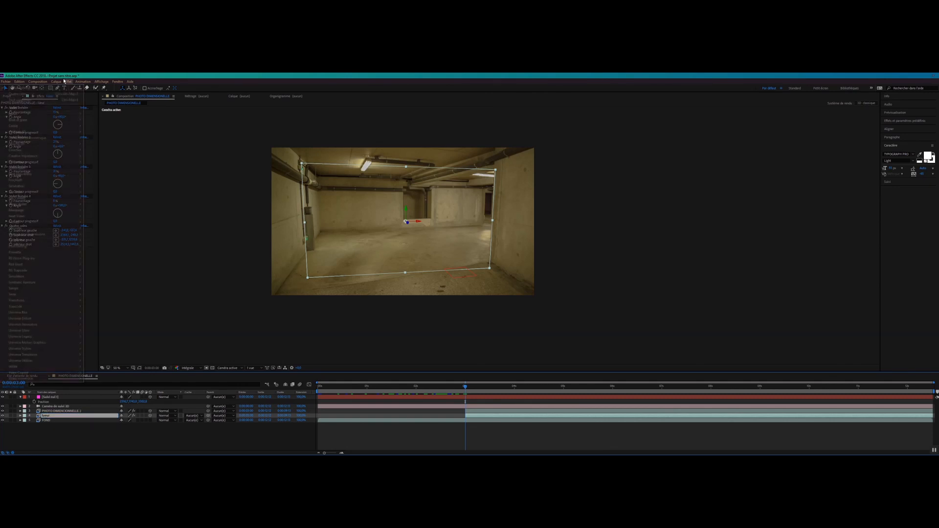
mouse_move(54, 139)
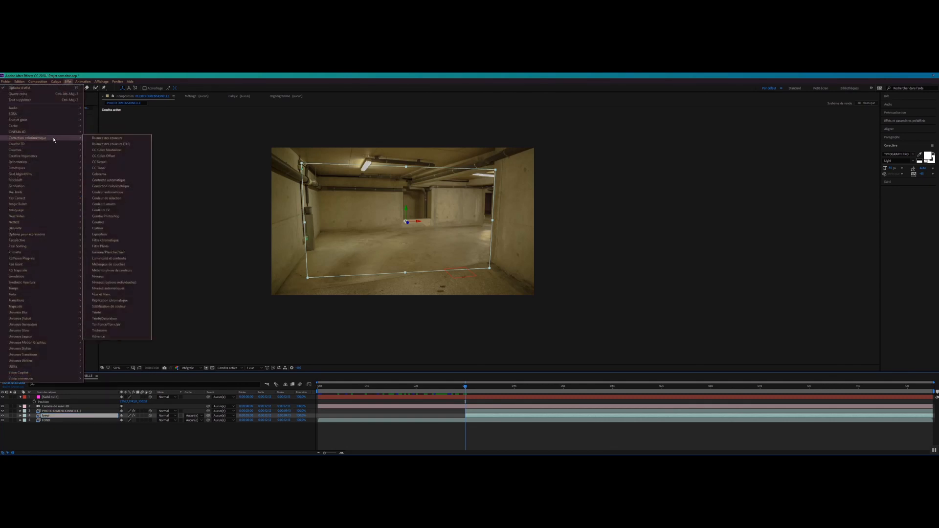
click(98, 312)
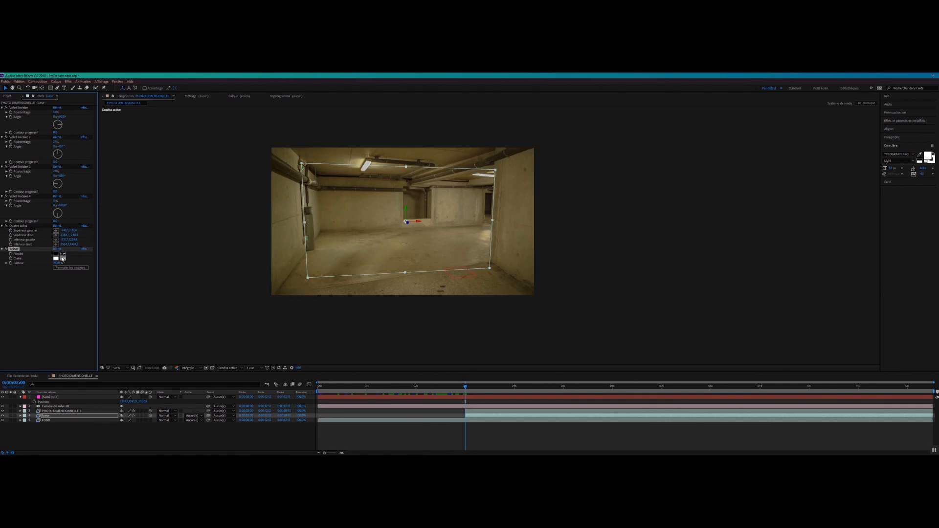
click(56, 258)
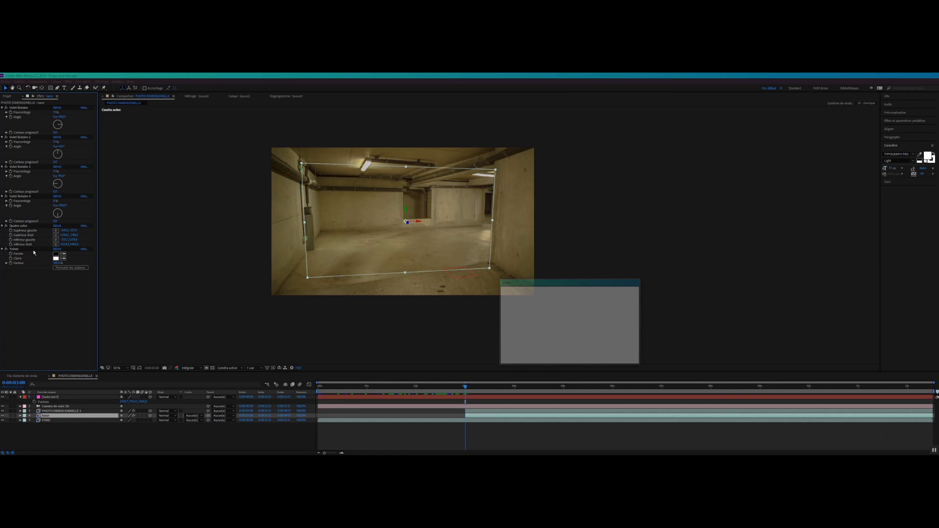
drag(580, 313, 580, 318)
click(623, 291)
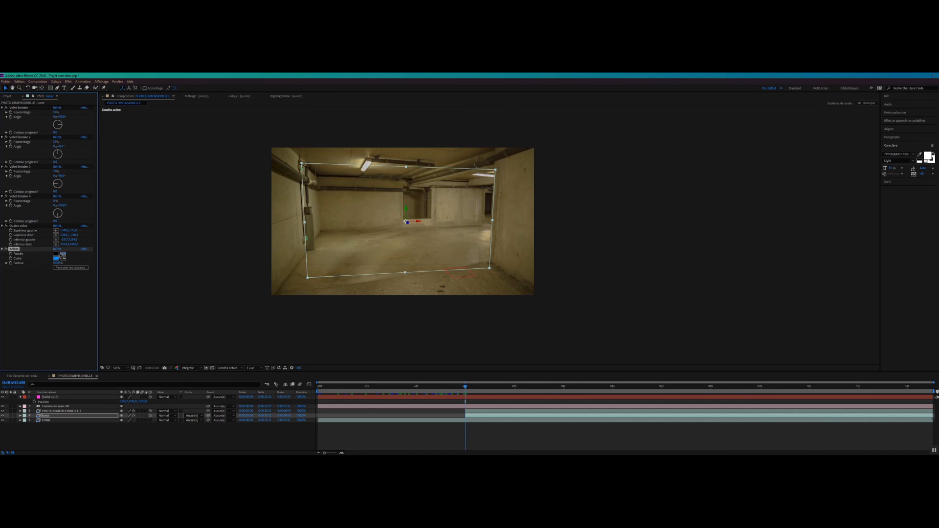
Match the glow layer's Teinte Foncée colour to its bright blue and set the layer's blend mode to Écran
click(79, 415)
click(167, 416)
click(177, 244)
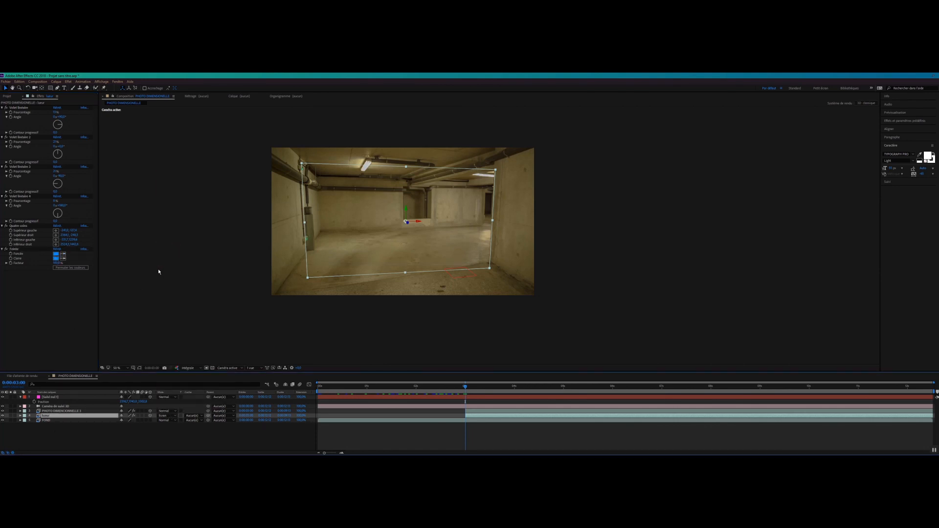
Apply the Flou encadré accéléré effect to the glow layer and raise its Rayon de flou until a blue halo surrounds the photo
click(68, 81)
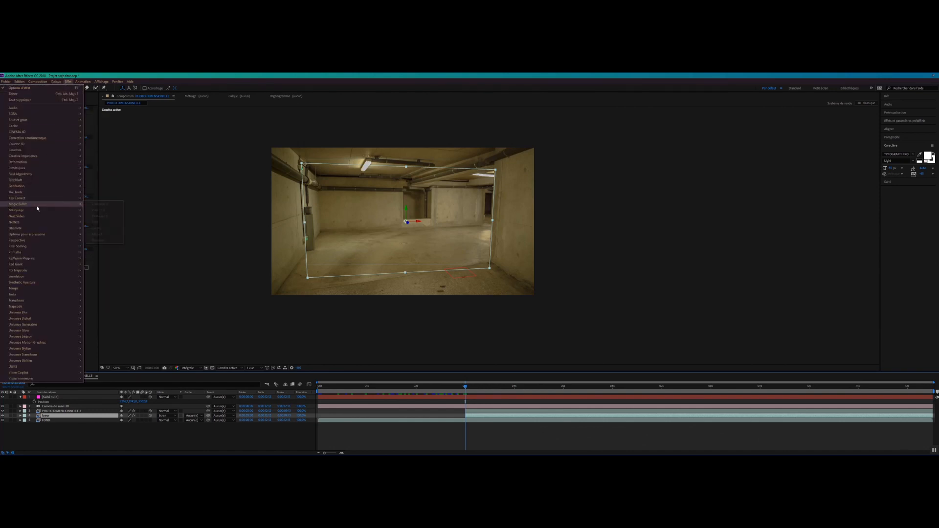
mouse_move(73, 216)
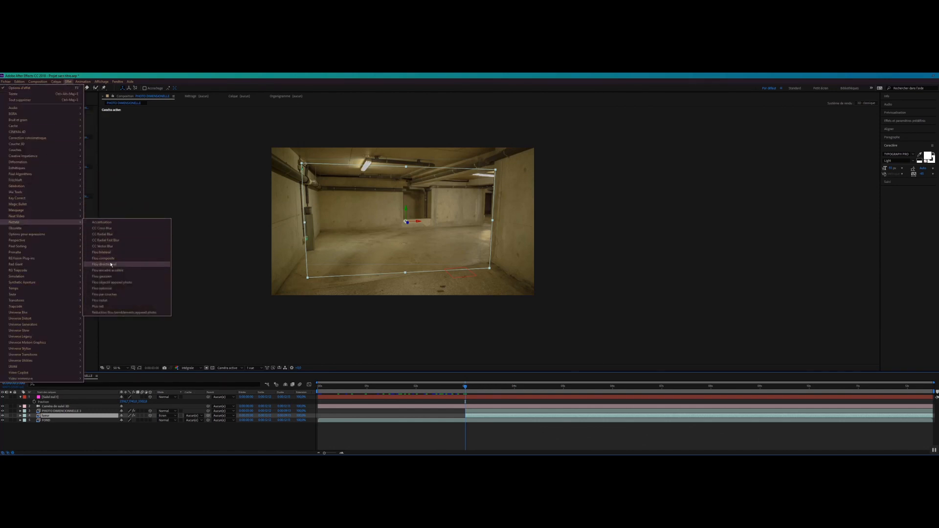
click(93, 271)
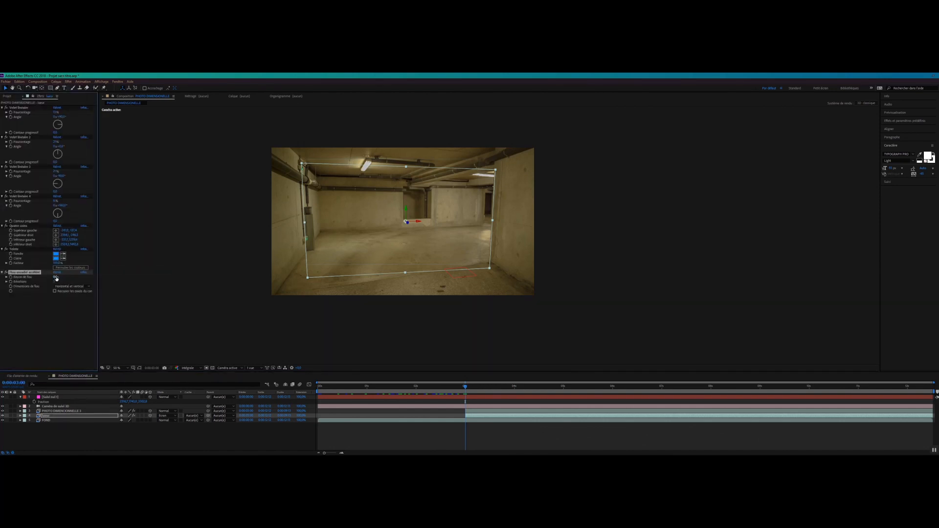
drag(57, 276, 77, 272)
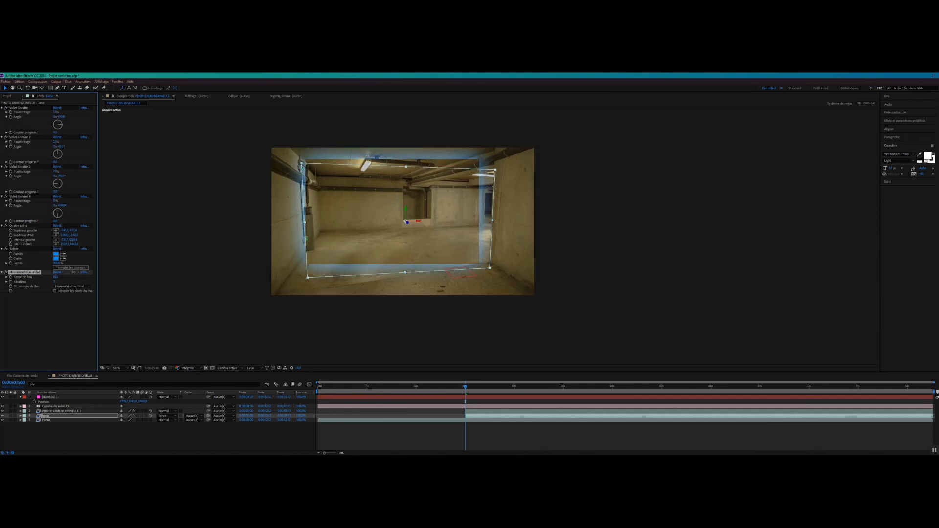
Duplicate the blue glow layer and set both the Foncée and Claire colours of the copy's Teinte effect to white
click(47, 417)
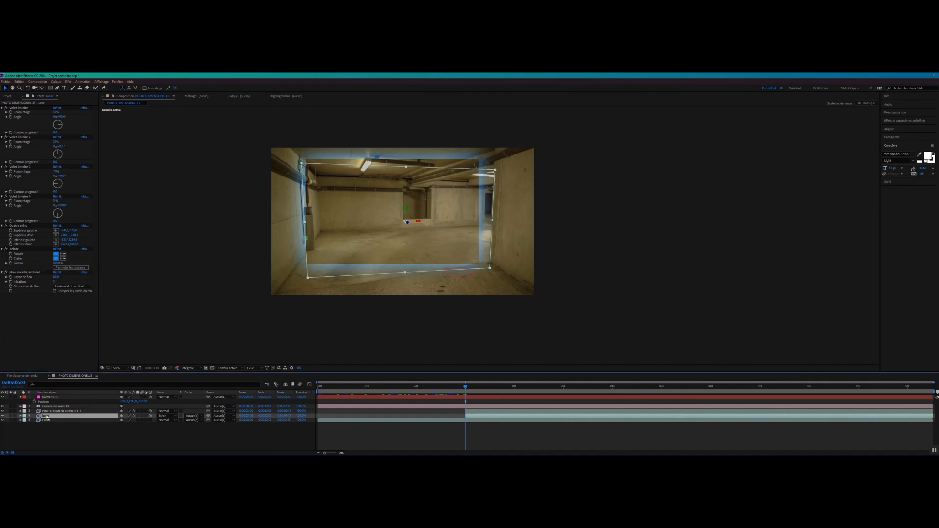
key(ctrl+d)
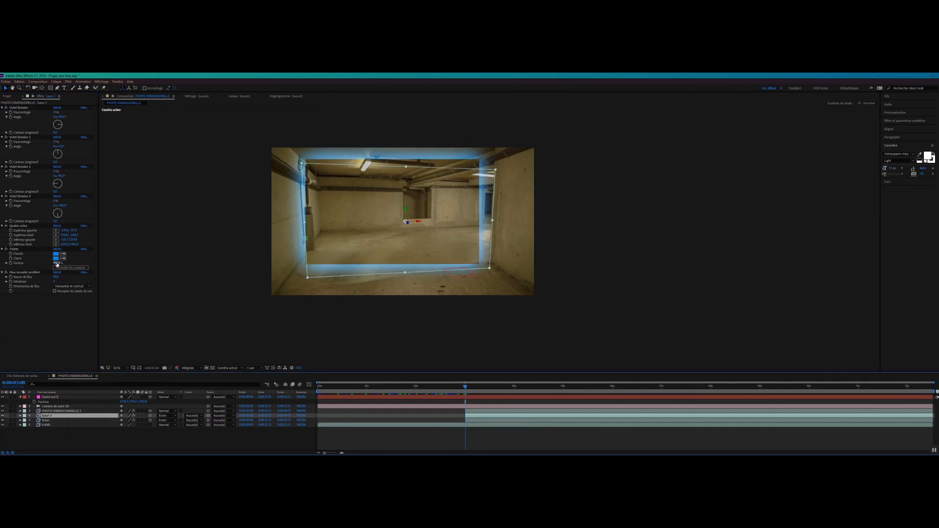
click(56, 254)
drag(539, 327, 502, 289)
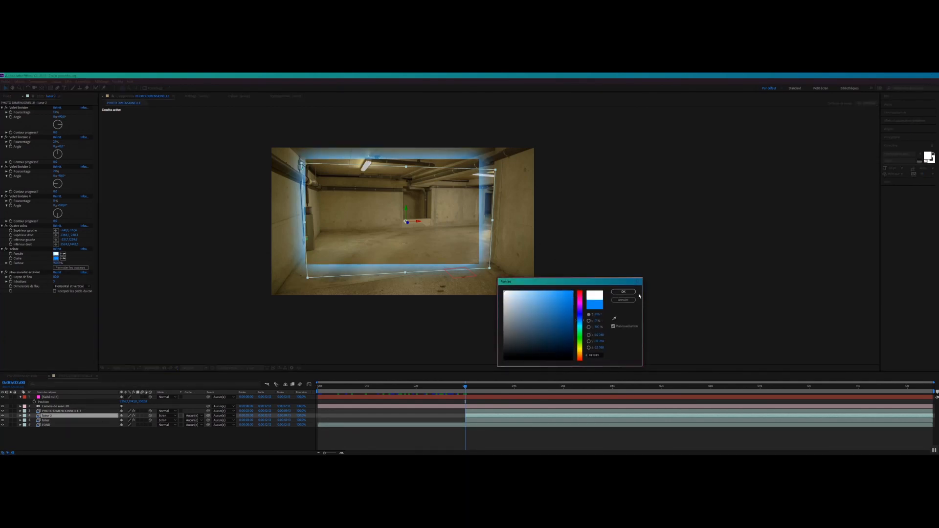
click(628, 292)
click(57, 259)
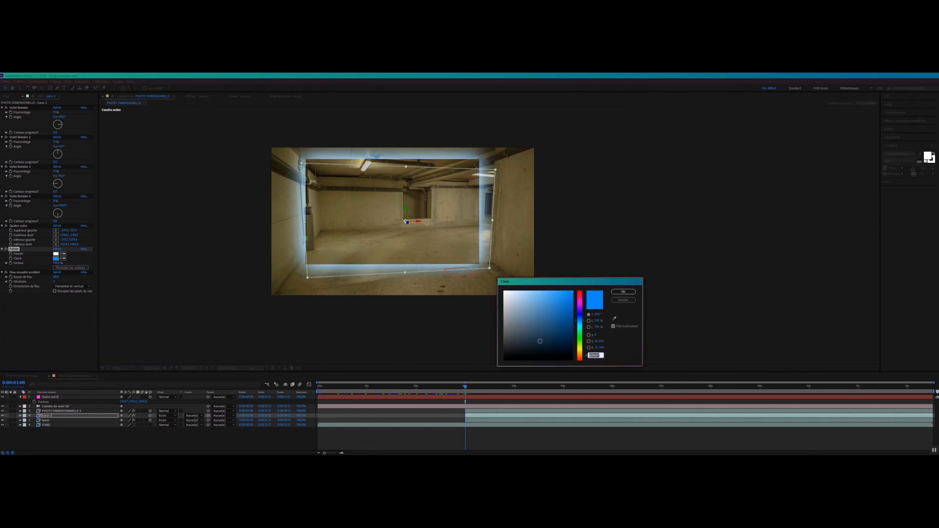
click(613, 293)
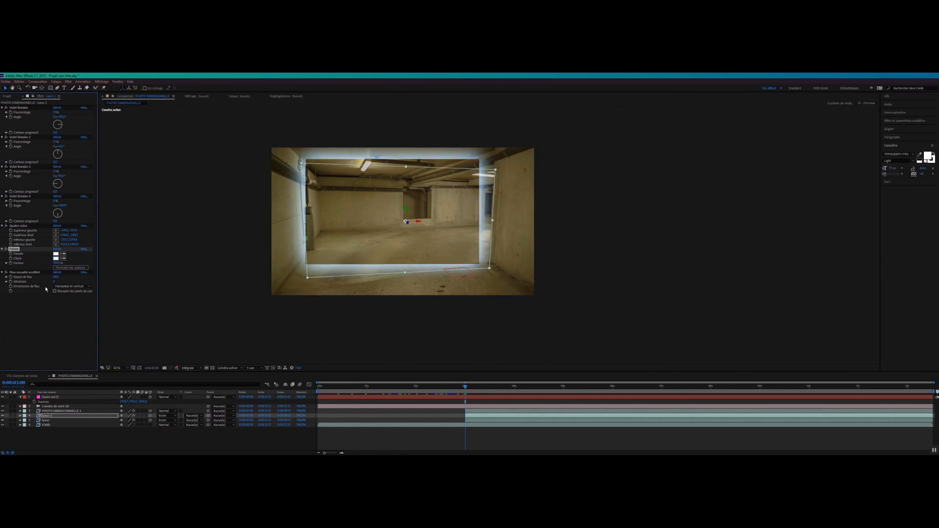
Reduce the Rayon de flou of the white glow copy so its halo is tighter than the blue one
click(26, 272)
drag(44, 279, 44, 281)
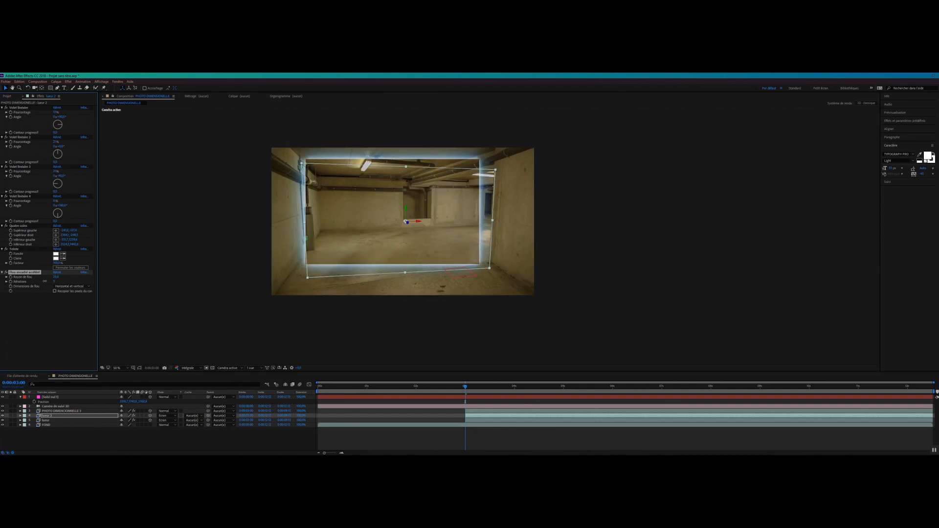
click(193, 441)
Keyframe the Opacité of both glow layers at 0:00:03:00 and fade them to 0% at 0:00:03:10
click(48, 416)
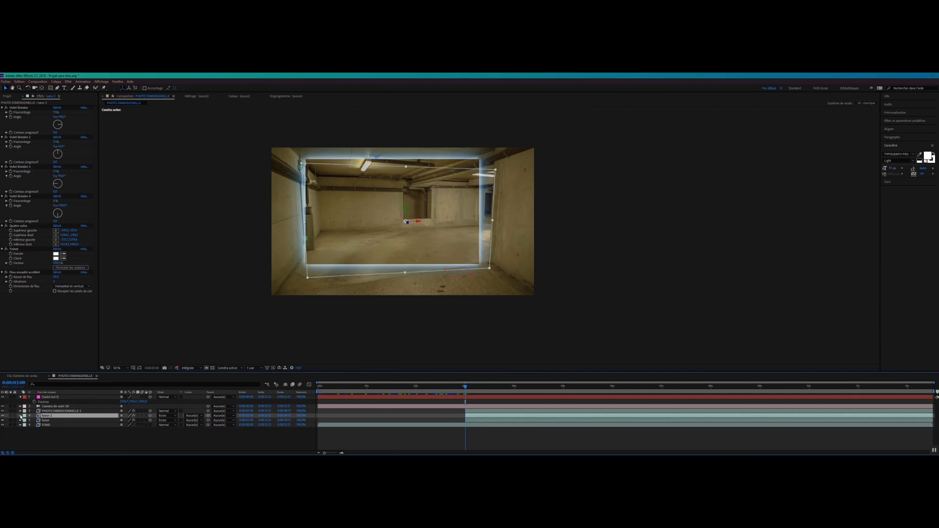
shift+click(46, 421)
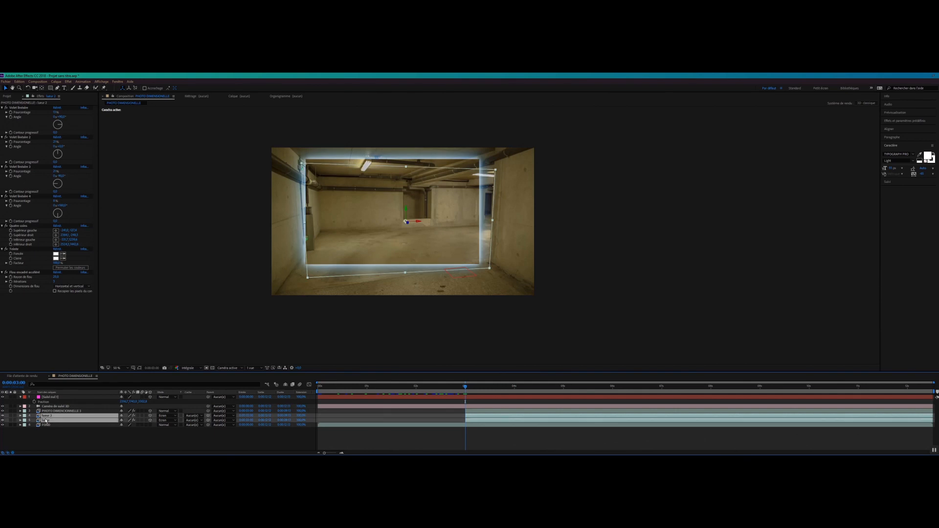
key(t)
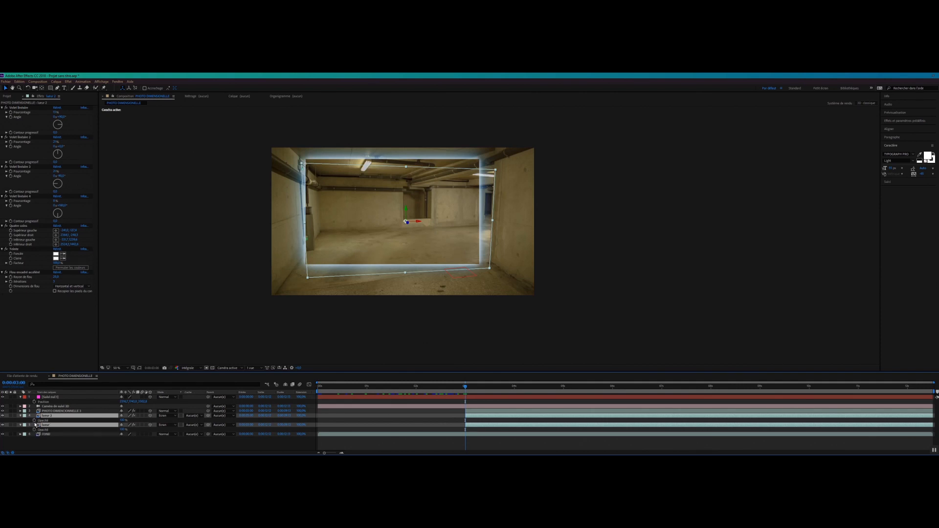
click(35, 421)
click(33, 429)
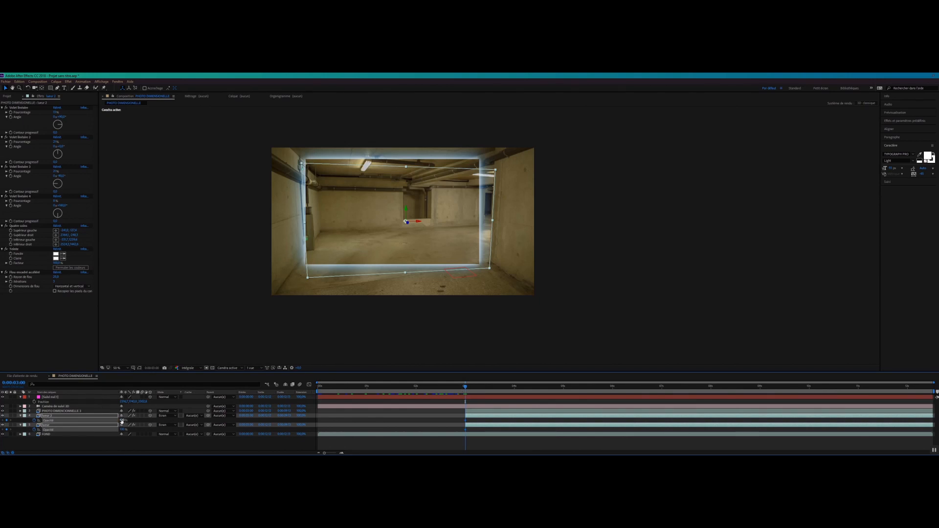
key(space)
key(space)
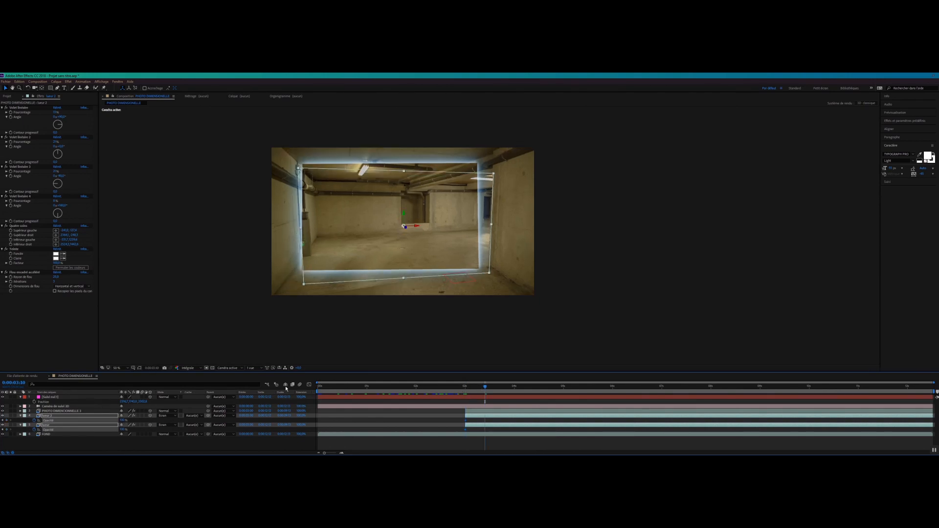
drag(119, 420, 113, 447)
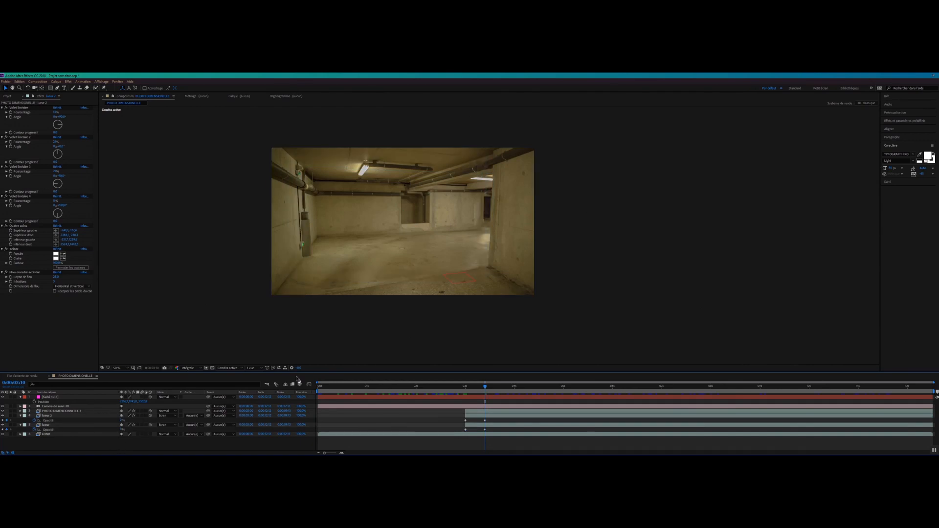
Preview the glow flash from 0:00:02:20
click(456, 389)
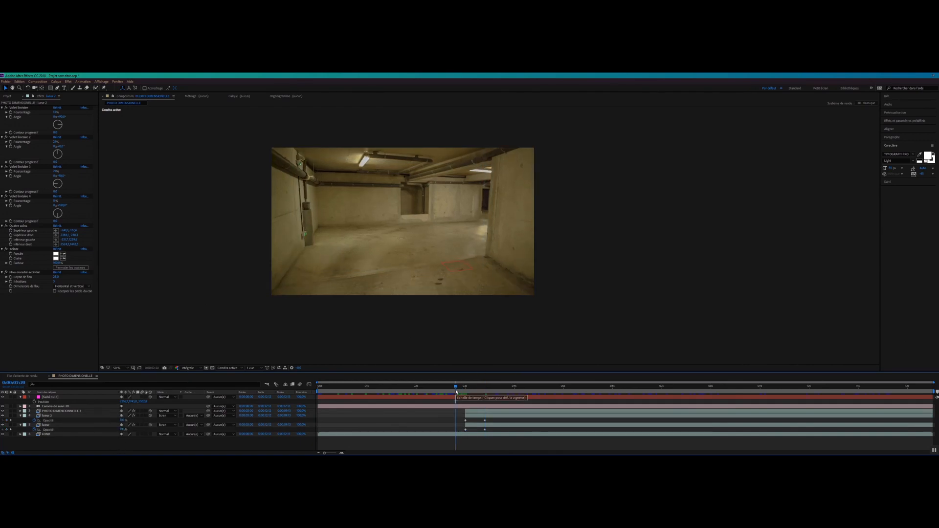
key(space)
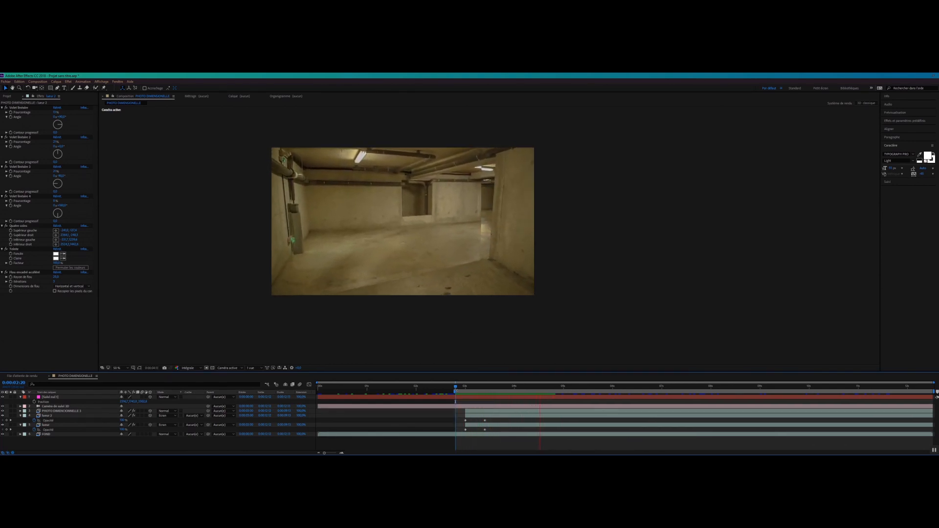
key(space)
Split the frozen photo layer at 0:00:11:01, where the camera view is edge-on to the photo plane
drag(488, 387, 856, 347)
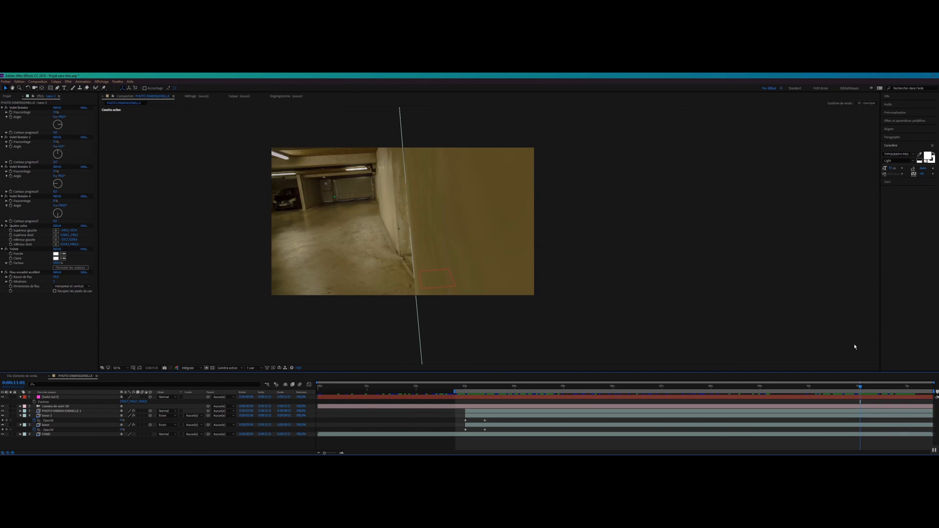
click(861, 418)
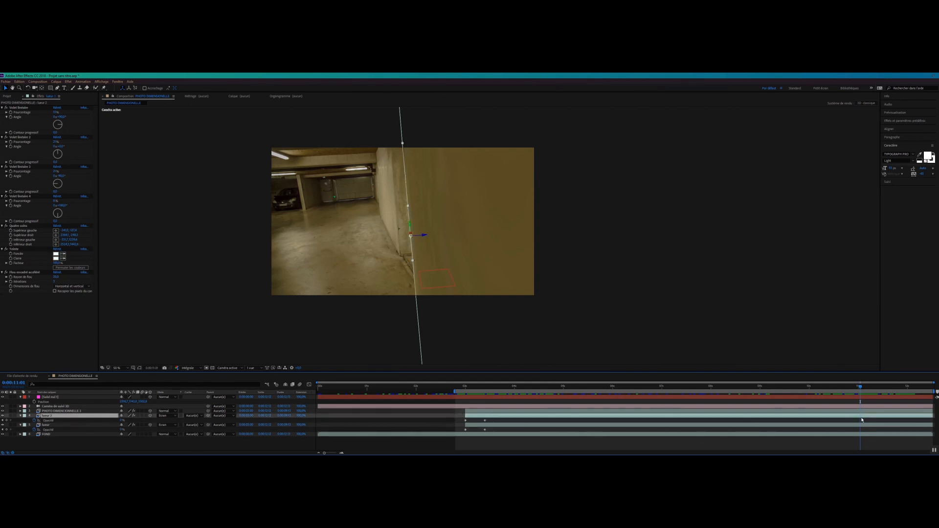
click(21, 415)
click(817, 409)
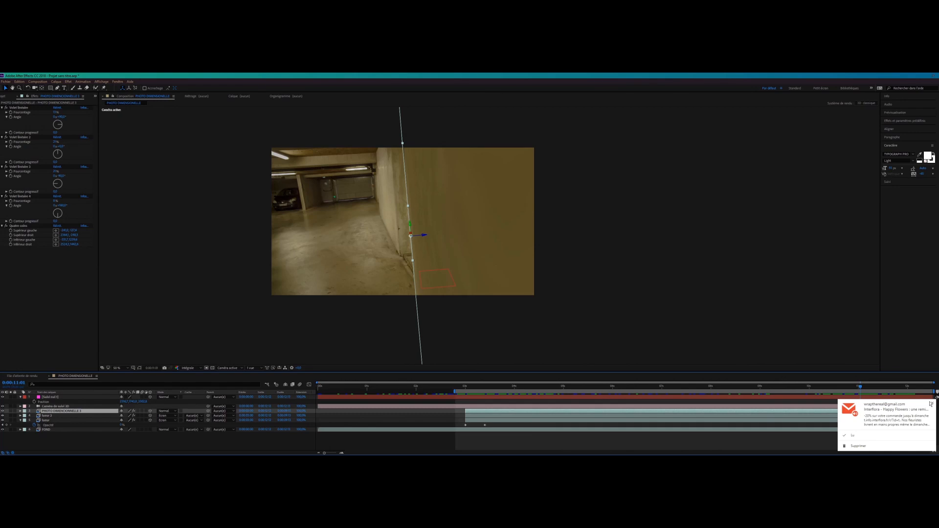
click(932, 404)
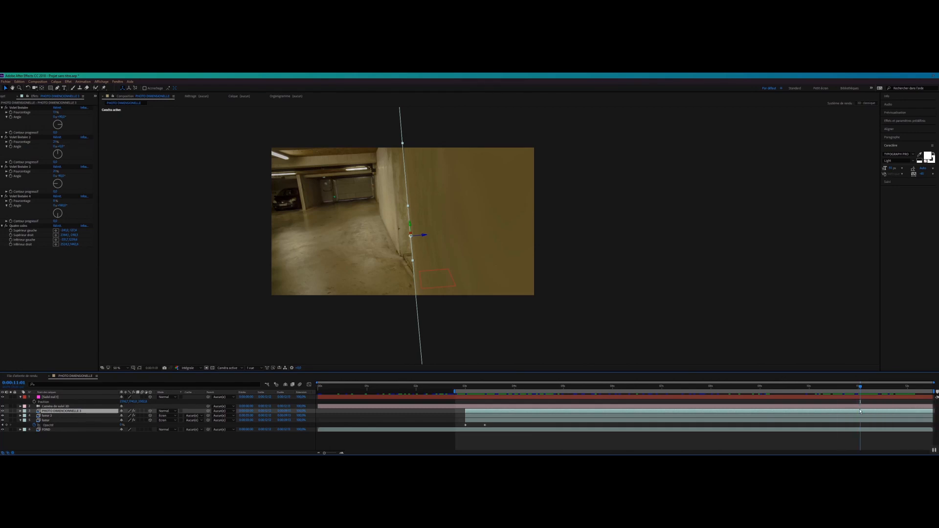
key(ctrl+shift+d)
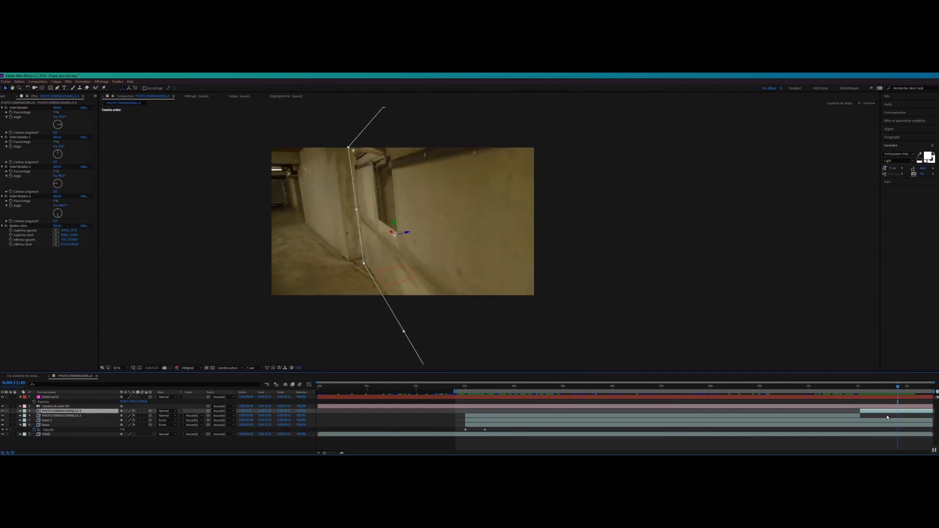
Set the blend mode of the photo layer's second part to Obscurcir and scrub through that section to check the blending
click(167, 411)
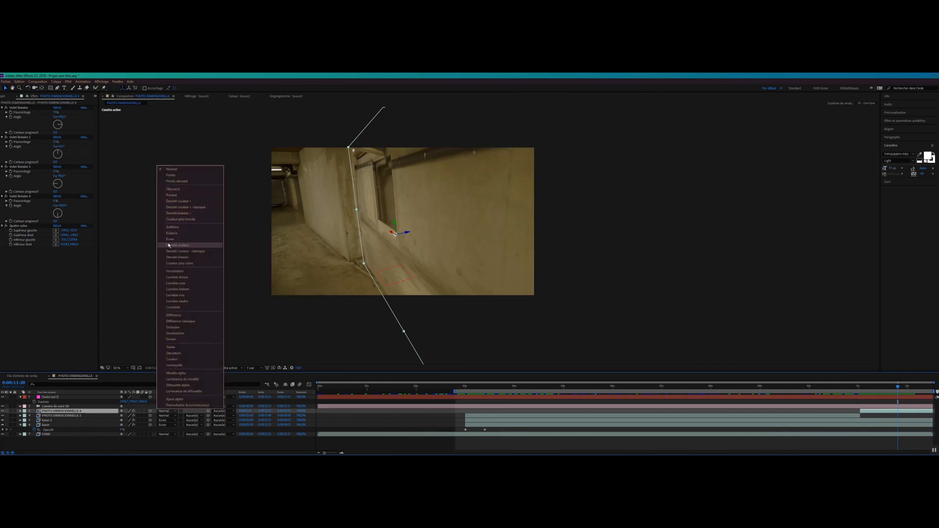
click(173, 189)
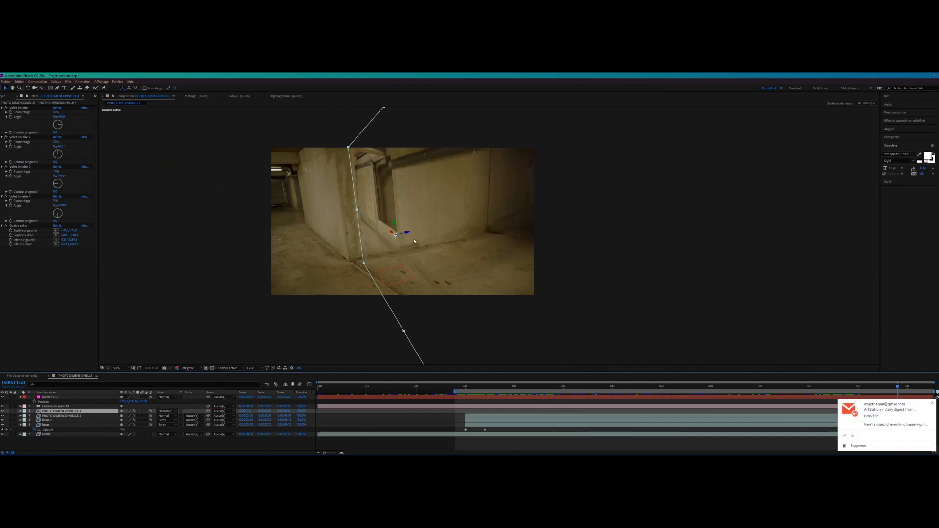
click(932, 404)
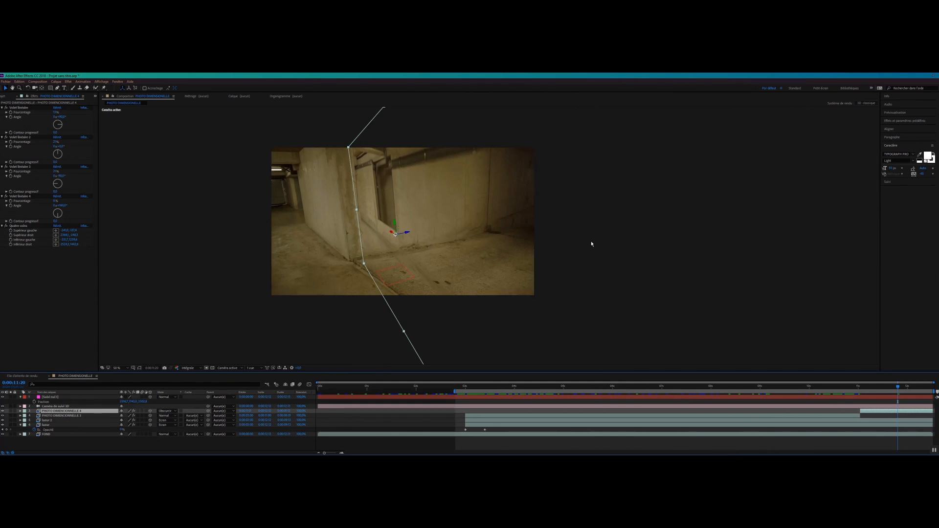
mouse_move(855, 387)
mouse_down()
mouse_move(917, 388)
mouse_move(868, 383)
mouse_up()
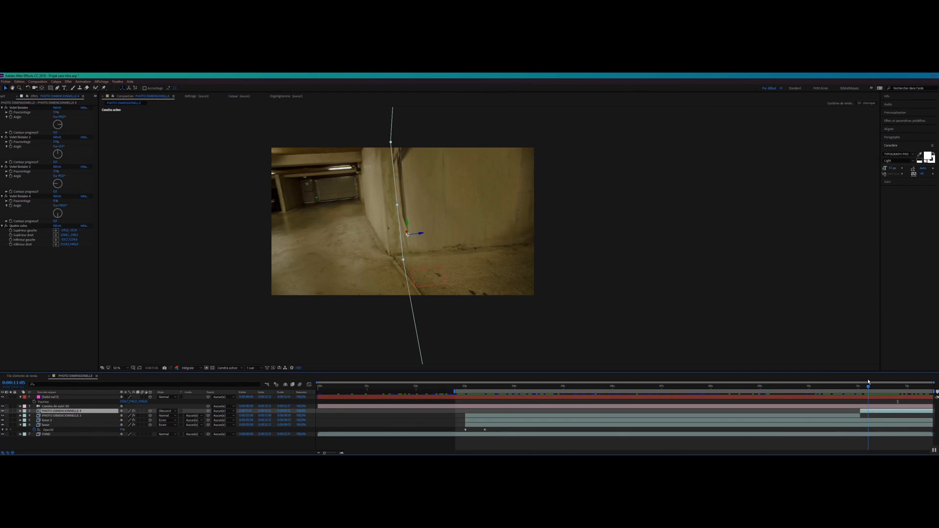
drag(870, 379, 911, 377)
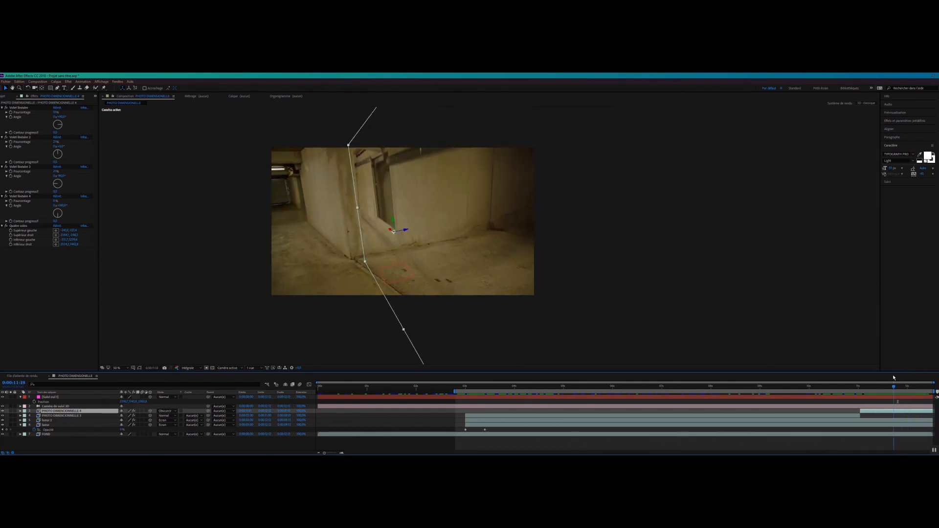
mouse_move(891, 379)
mouse_down()
mouse_move(920, 374)
mouse_move(860, 377)
mouse_move(898, 371)
mouse_up()
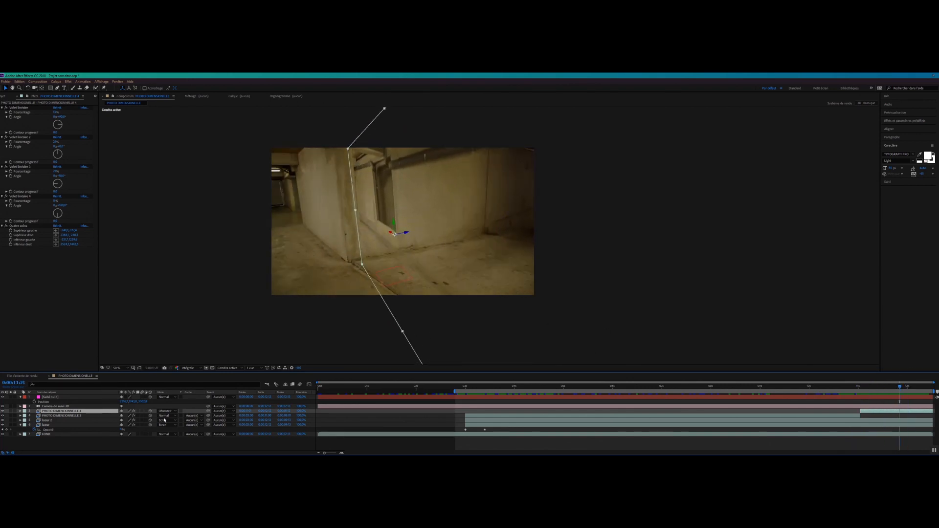
Duplicate the Obscurcir photo layer and rename the copy DEFORMATIONMAP
key(ctrl+d)
right_click(61, 411)
click(80, 406)
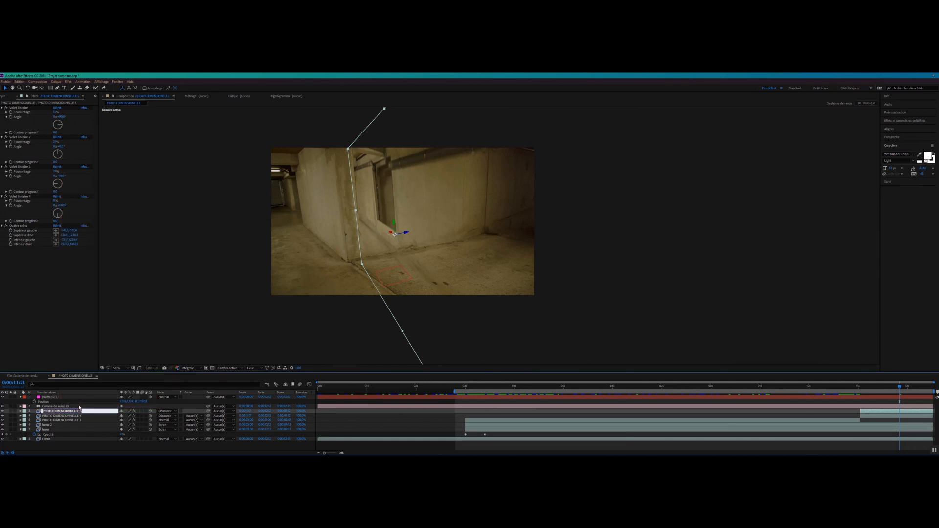
text(DEFORMATIONMAP)
key(Return)
Set the DEFORMATIONMAP layer's blend mode to Normal and apply the Teinte effect to turn it black and white
click(164, 412)
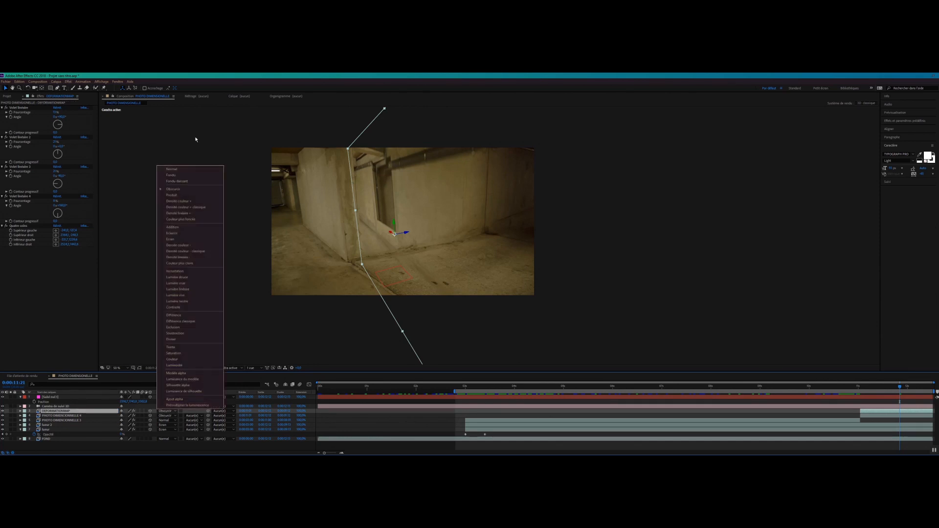
click(176, 169)
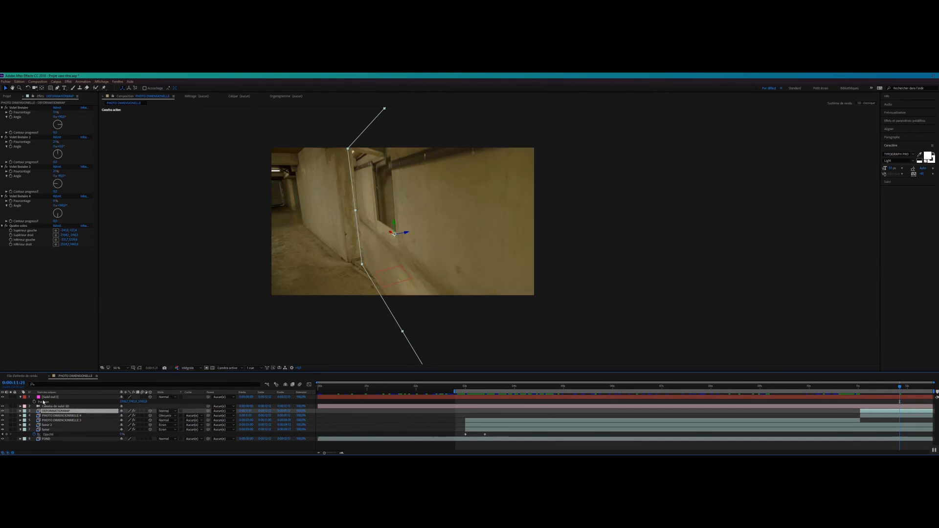
click(68, 81)
mouse_move(44, 138)
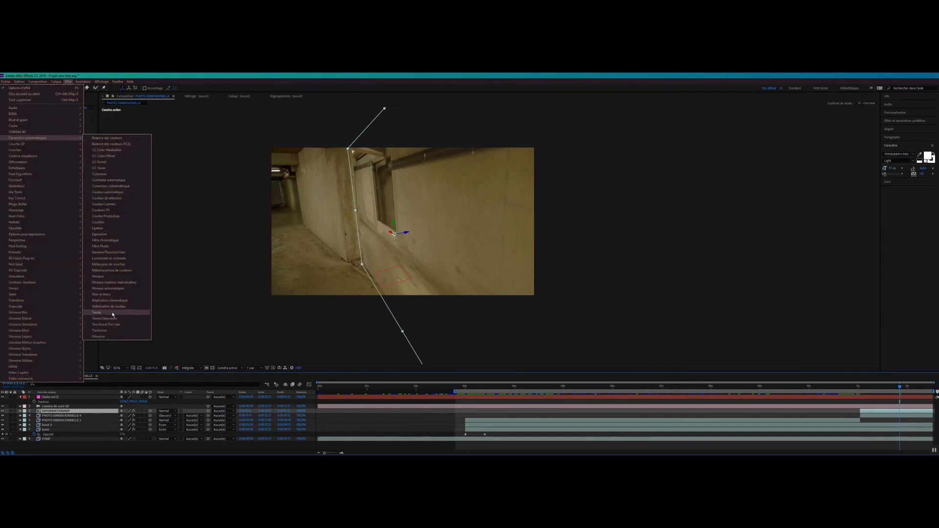
click(97, 312)
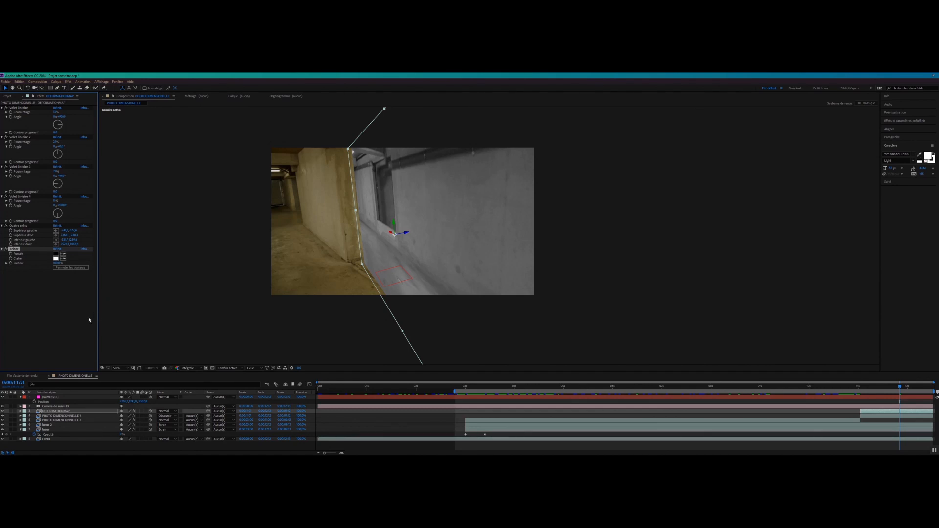
Pre-compose the DEFORMATIONMAP layer as DEFORMATIONMAP - Comp 1, moving all its attributes into the new composition
click(60, 413)
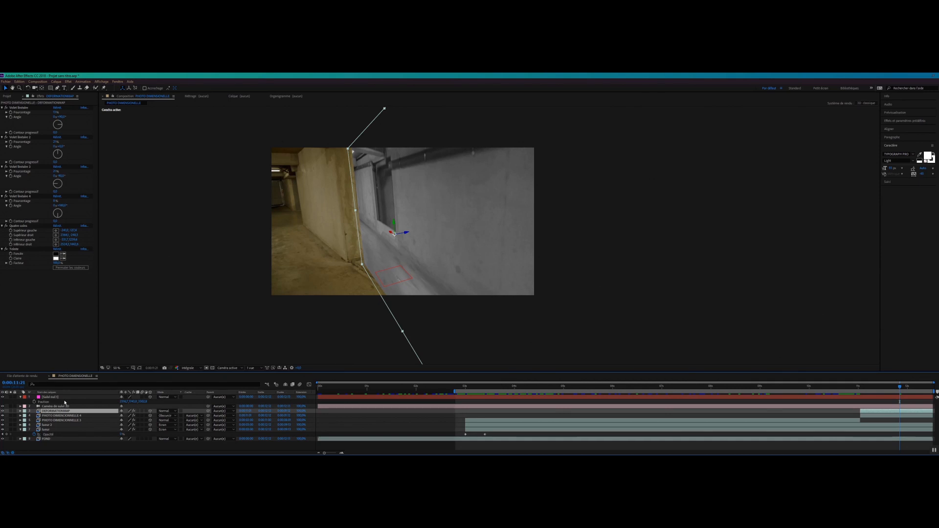
key(ctrl+shift+c)
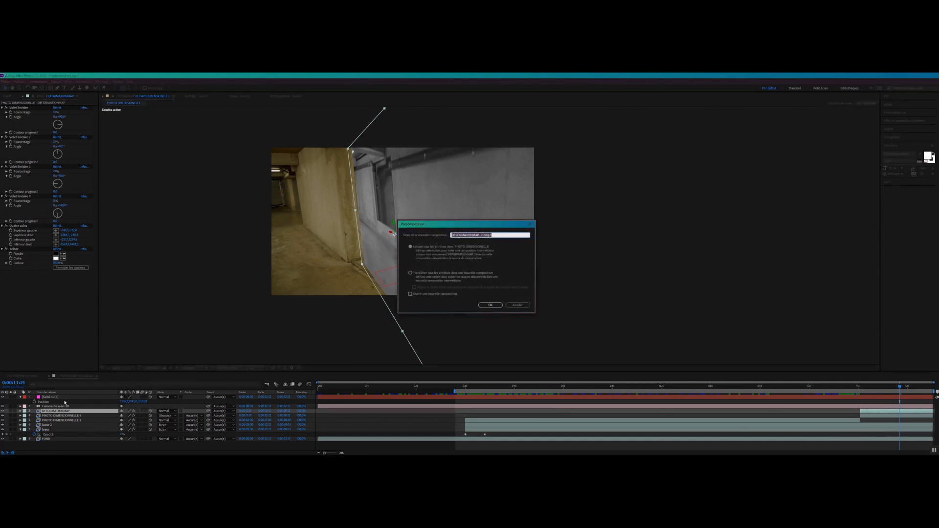
click(411, 273)
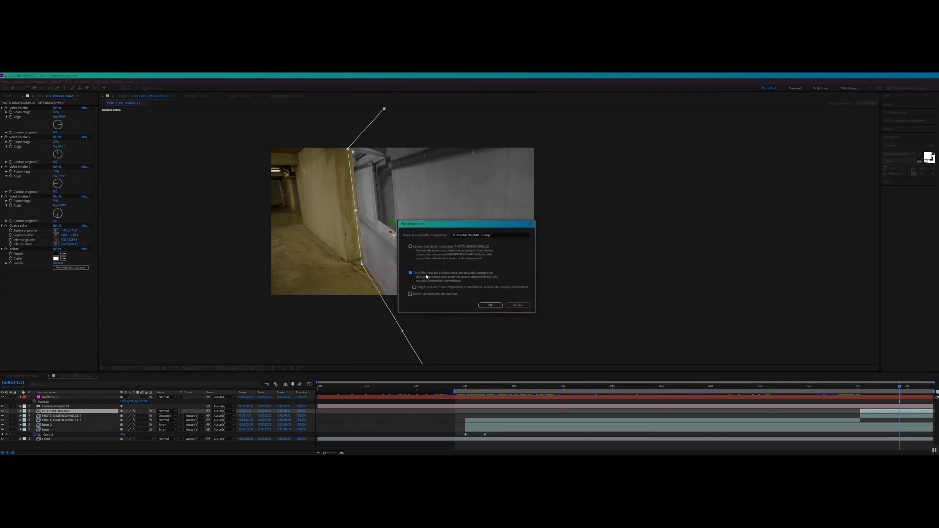
click(490, 305)
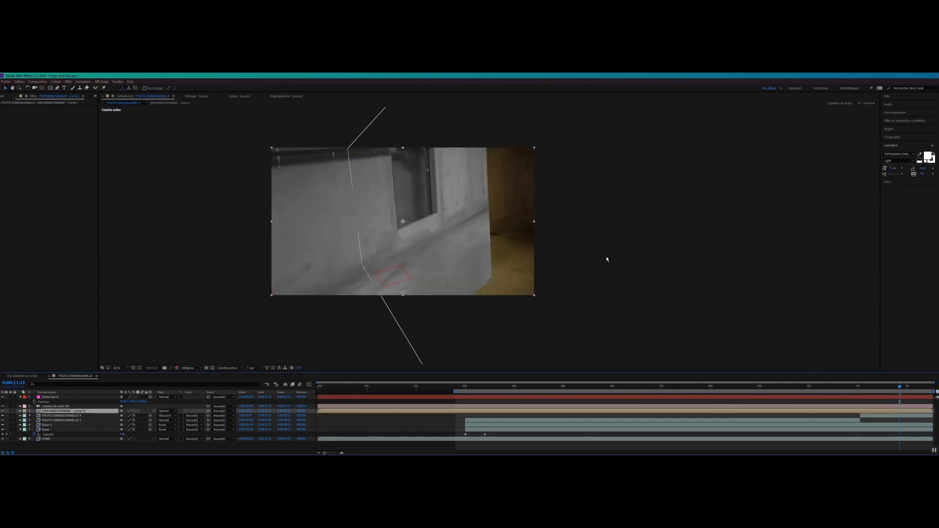
Collapse transformations on the DEFORMATIONMAP - Comp 1 layer so it follows the 3D camera, and hide the layer
key(Page_Up)
key(Page_Up)
key(Page_Up)
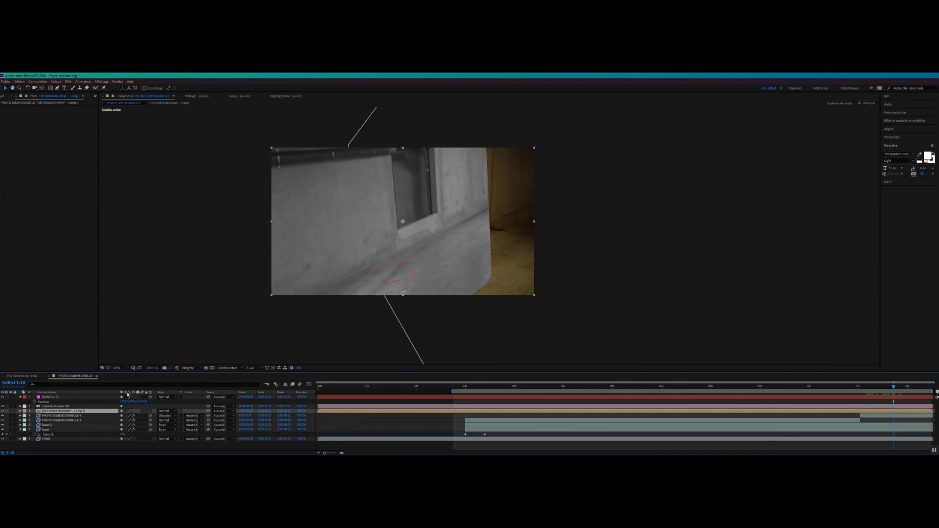
click(127, 411)
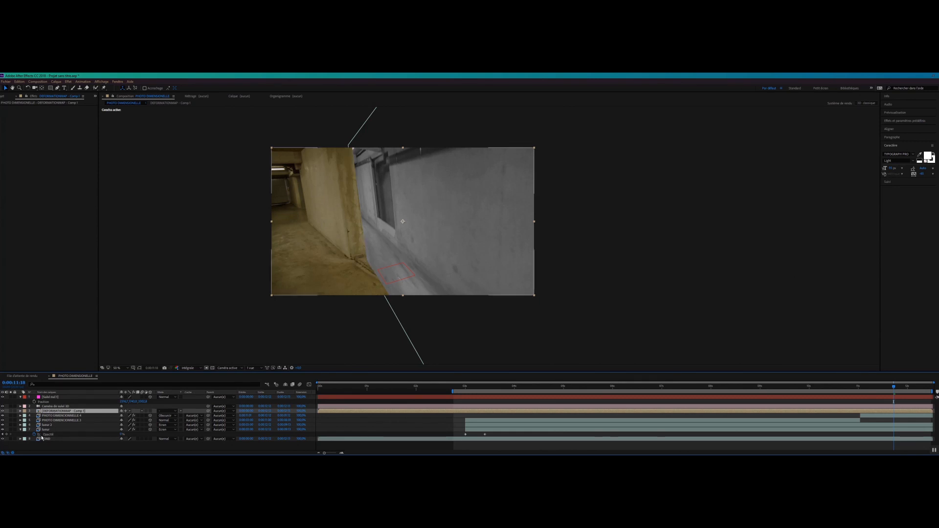
click(2, 412)
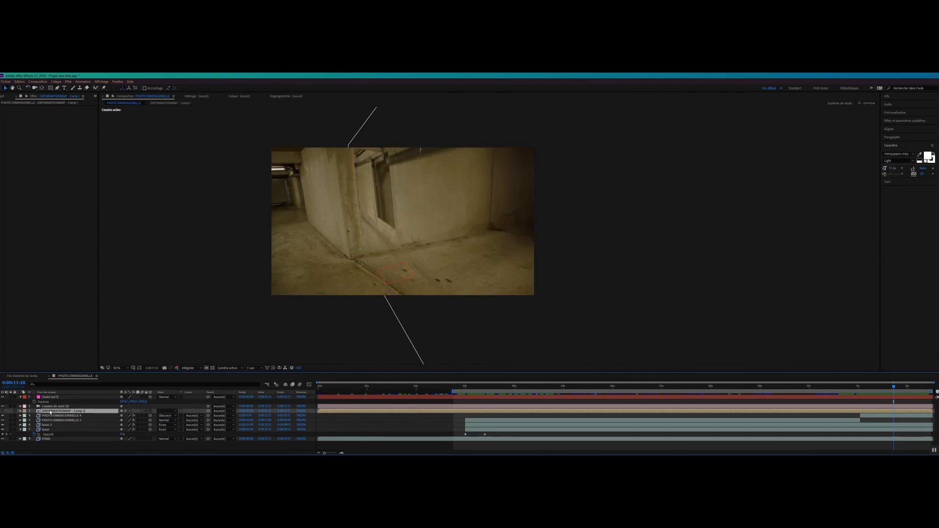
Apply the CC Glass effect to the FOND layer and set its Bump Map to DEFORMATIONMAP - Comp 1
click(47, 439)
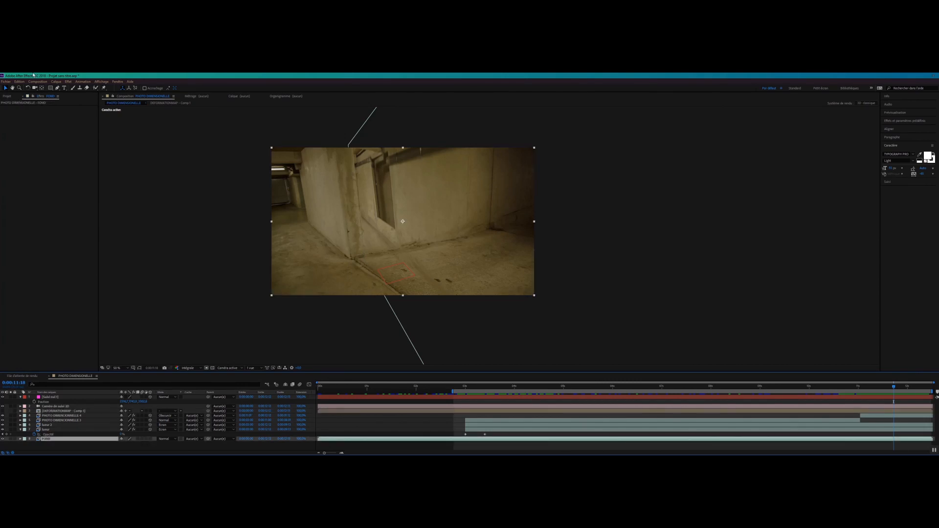
click(68, 81)
mouse_move(61, 173)
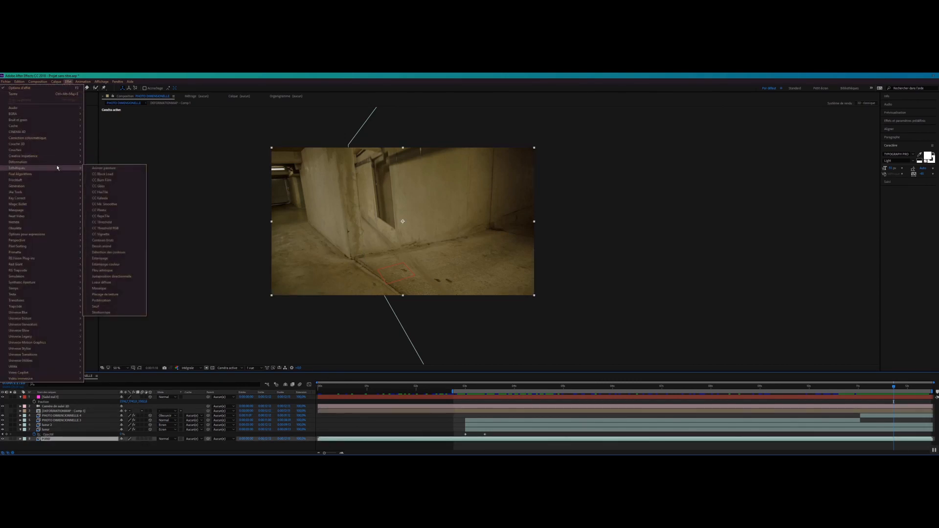
click(100, 185)
click(7, 112)
click(62, 117)
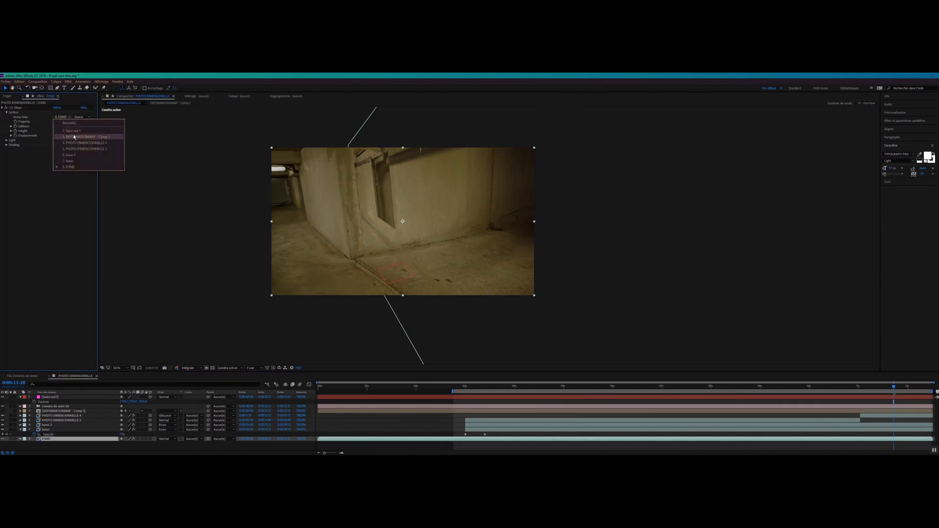
click(75, 136)
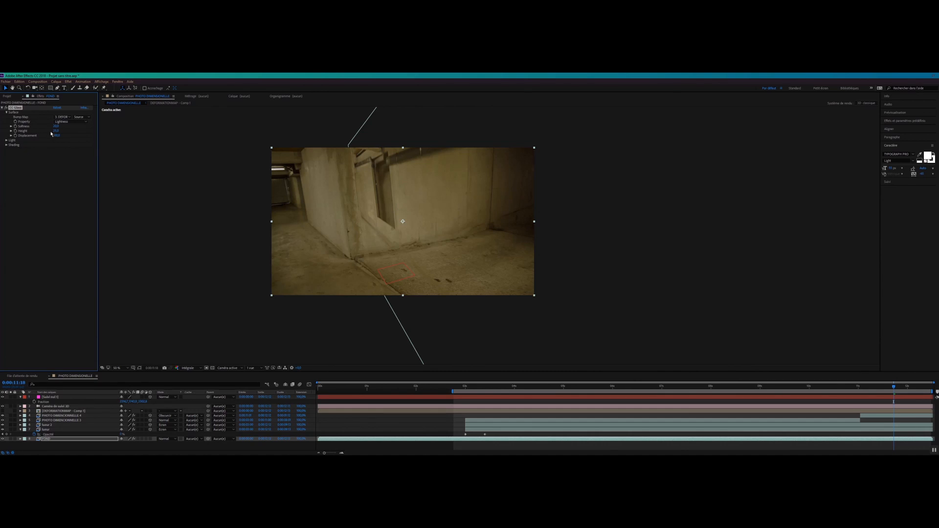
Increase the Height of CC Glass on the FOND layer and scrub through the timeline to check the deformation
drag(56, 132, 81, 136)
drag(913, 388, 932, 387)
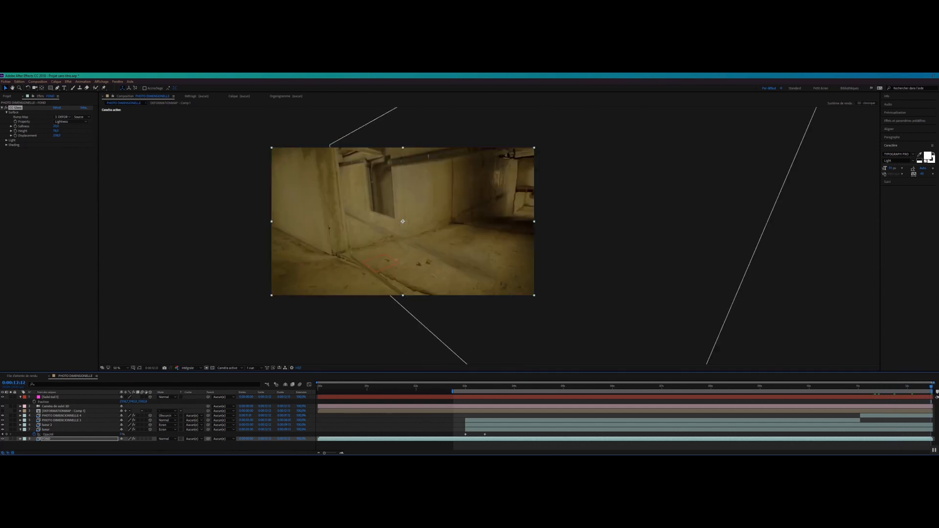
drag(855, 391, 817, 389)
drag(692, 384, 643, 372)
mouse_move(734, 372)
mouse_down()
mouse_move(744, 371)
mouse_move(552, 374)
mouse_move(786, 369)
mouse_move(717, 370)
mouse_move(728, 369)
mouse_up()
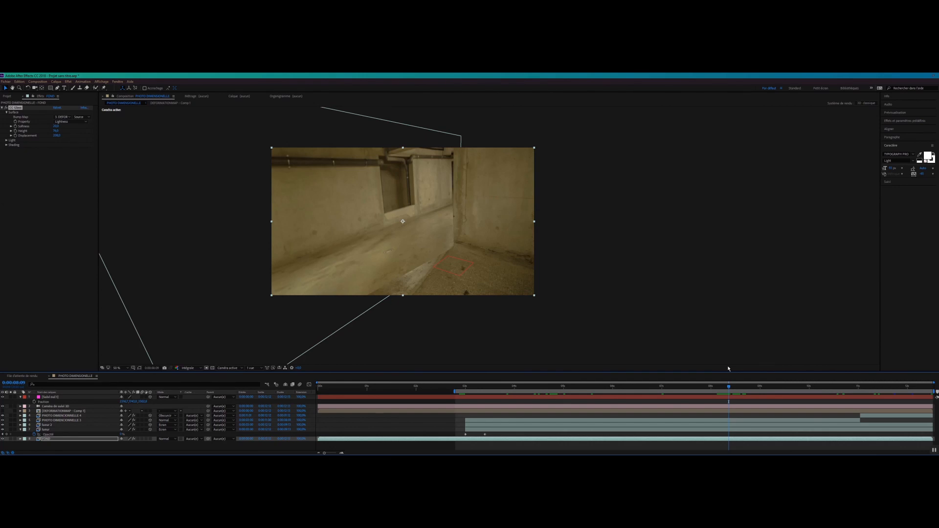
mouse_move(734, 387)
mouse_down()
mouse_move(841, 387)
mouse_move(720, 389)
mouse_up()
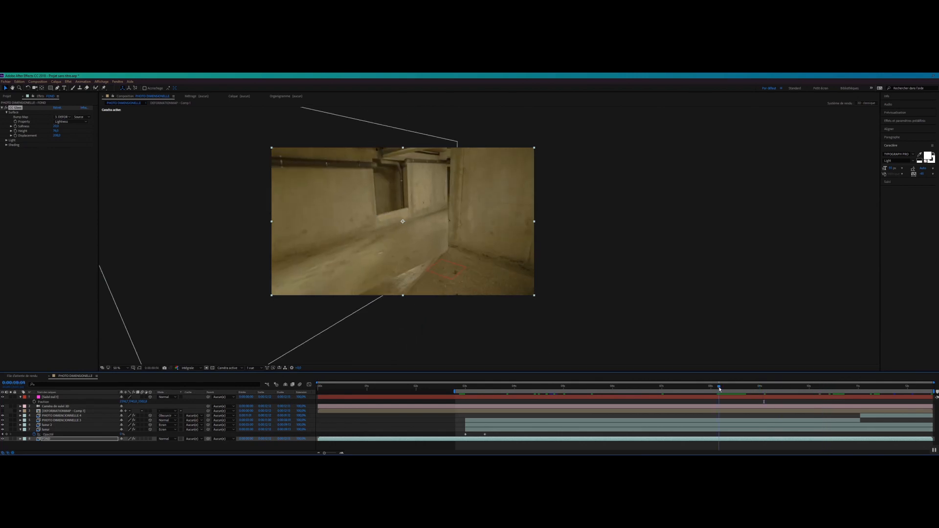